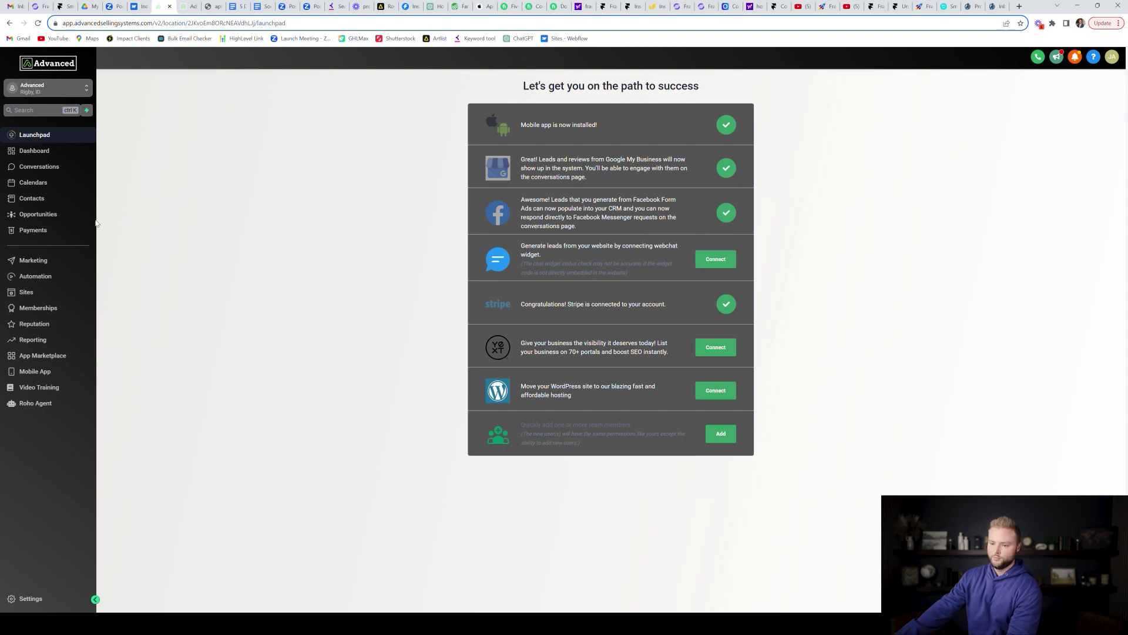
Step: Go to Payments and switch to the Proposals & Estimates tab
left_click(41, 230)
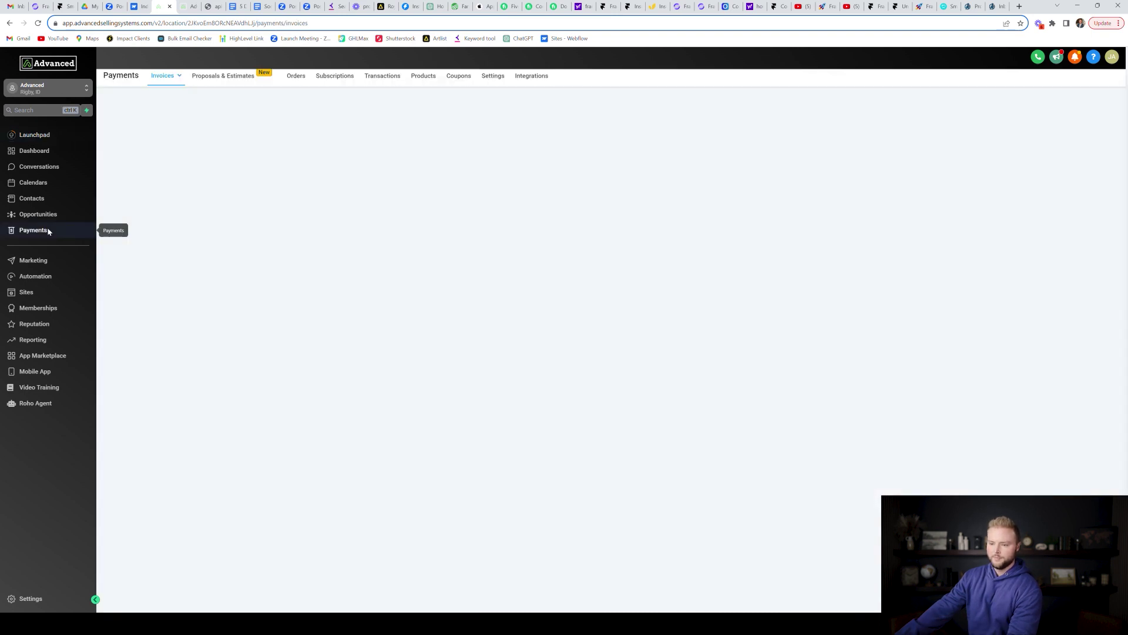
left_click(233, 78)
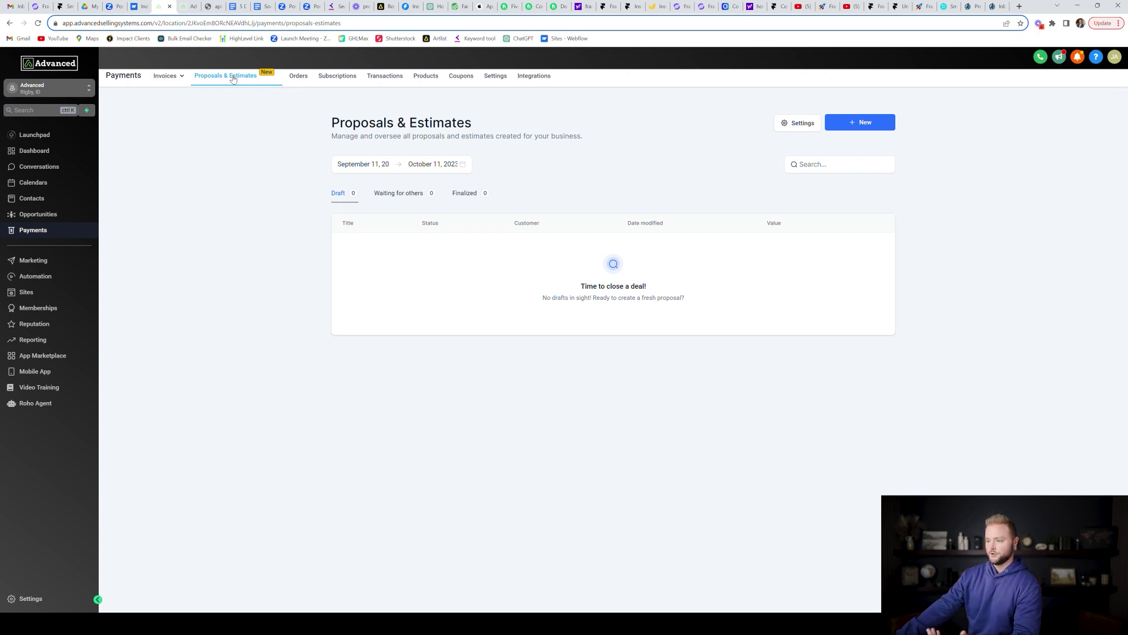
Step: Create a new proposal with a Text heading block and a Product list table below it
left_click(866, 127)
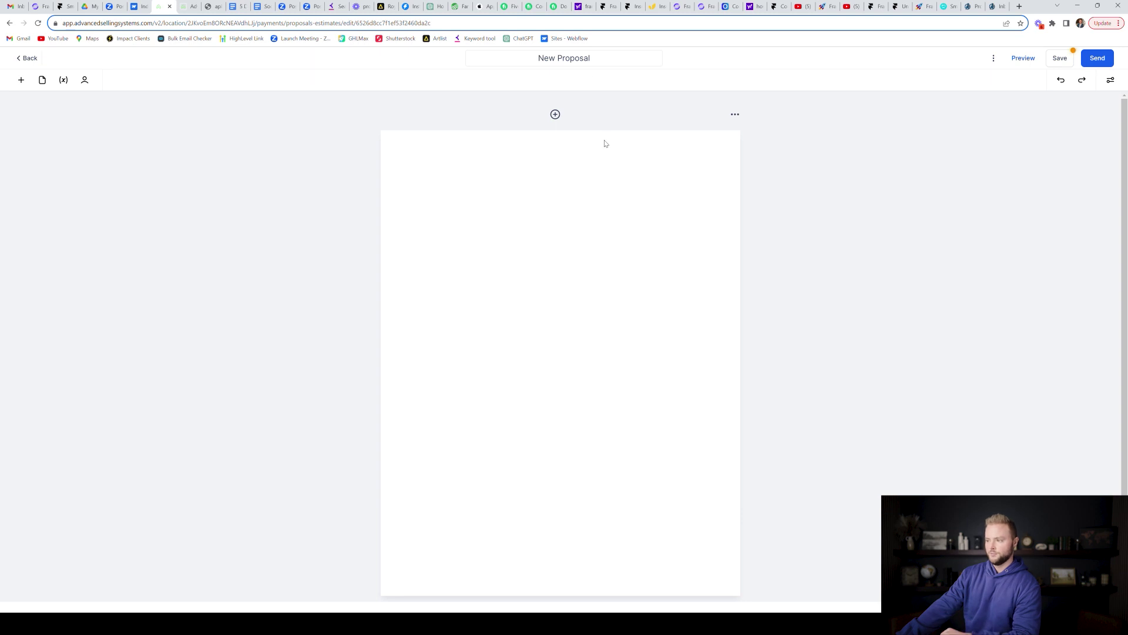
left_click(22, 79)
left_click_drag(42, 154, 438, 180)
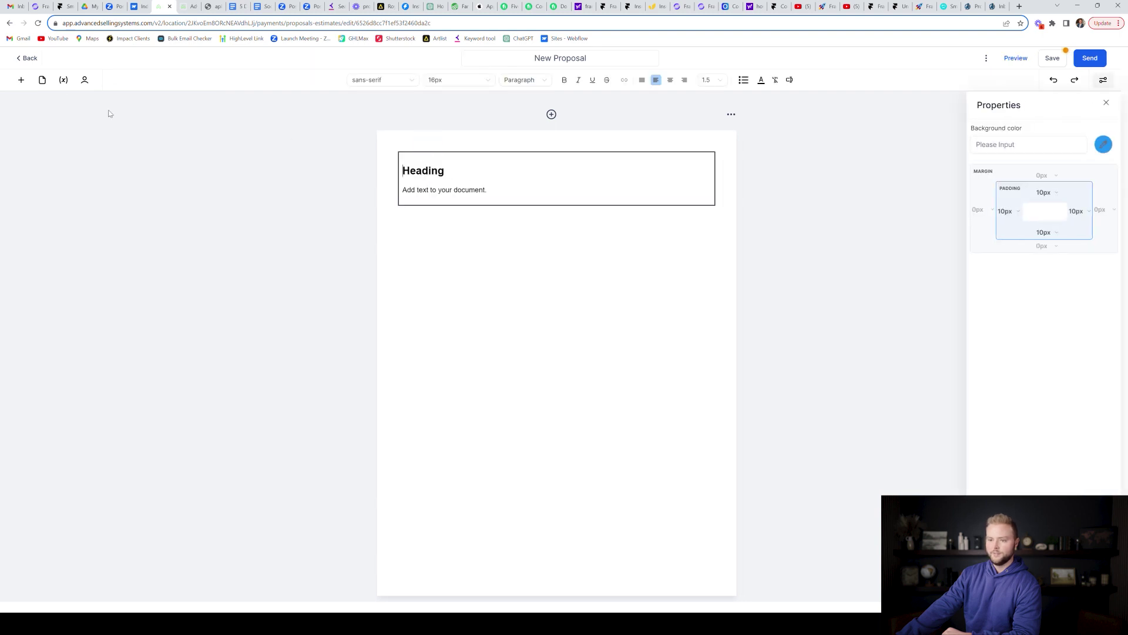
left_click(21, 80)
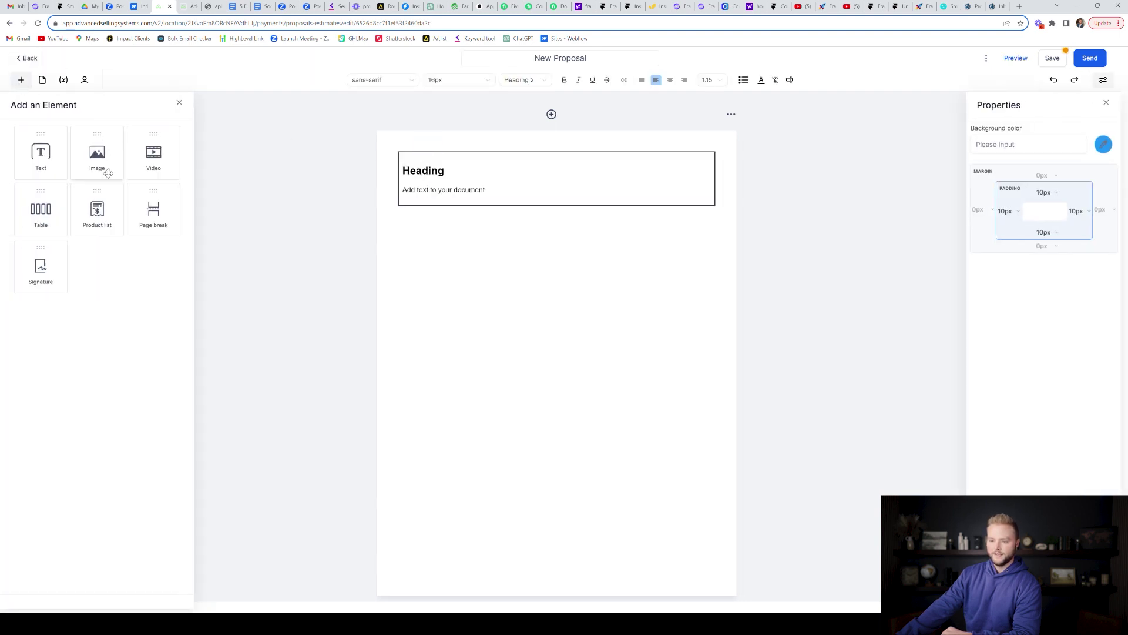
left_click_drag(99, 207, 444, 248)
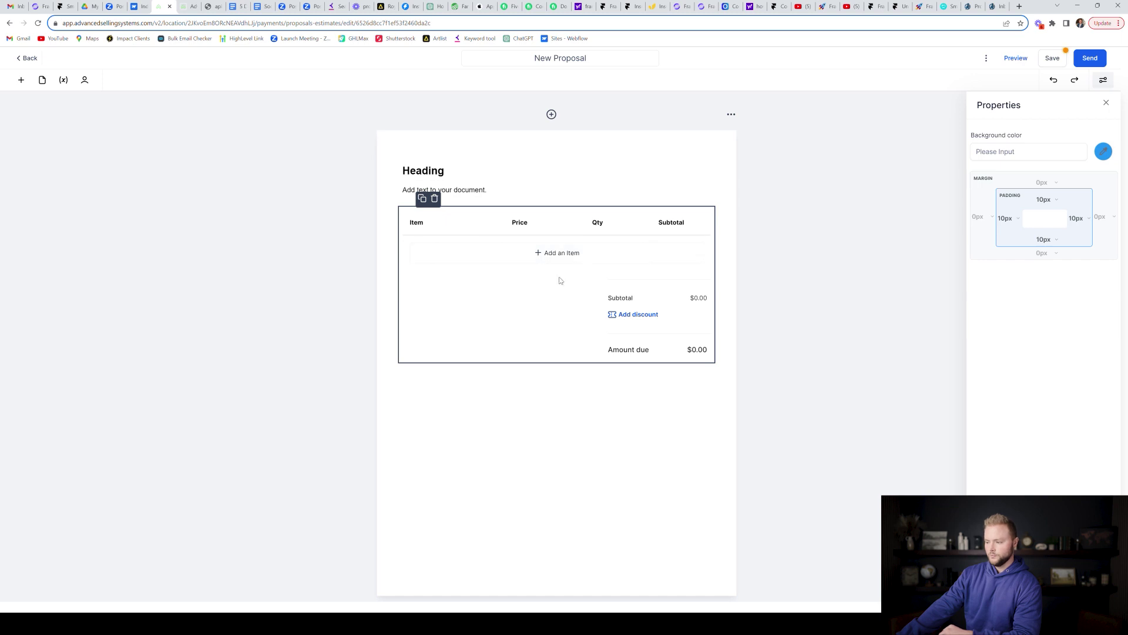
left_click(554, 253)
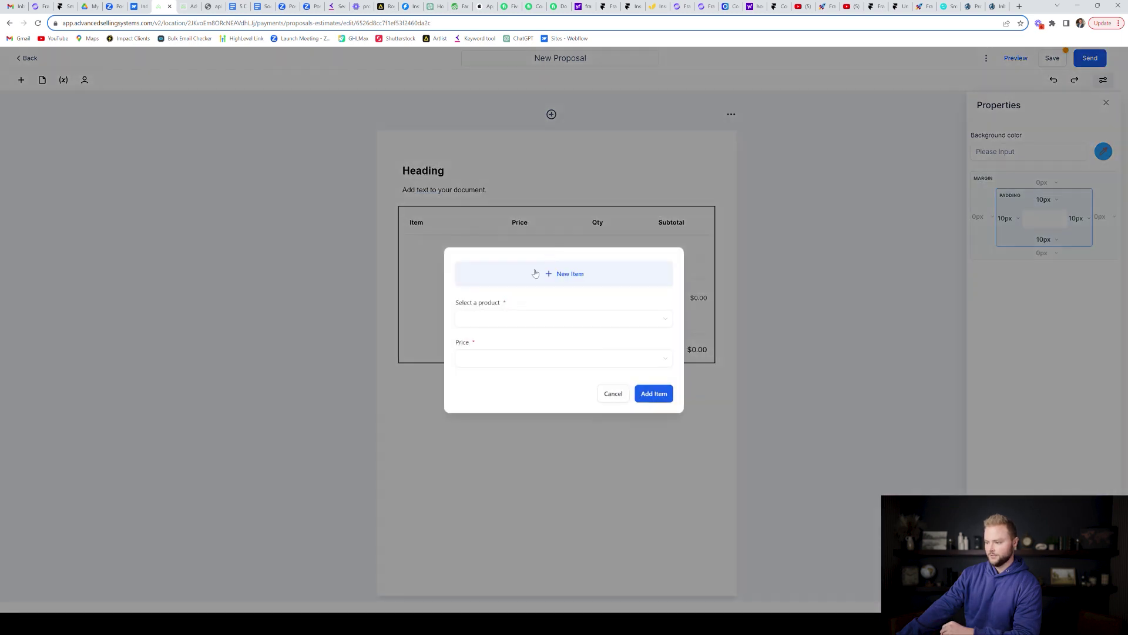
Step: Add Mortgage Accelerator Plus to the table with quantity 6, totalling $1,782.00
left_click(515, 318)
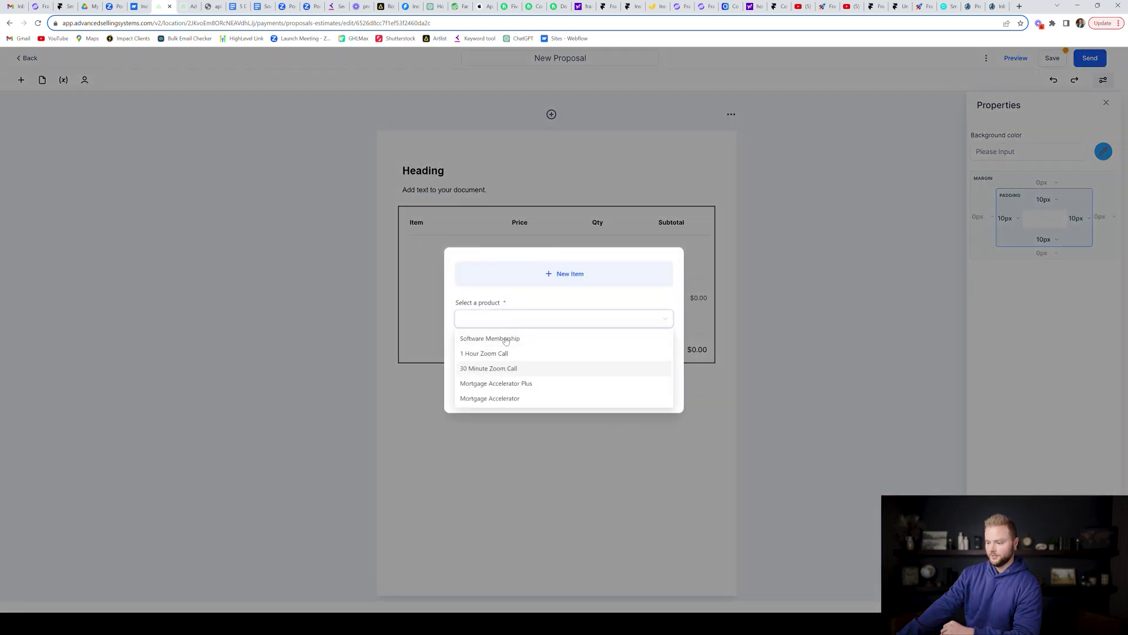
left_click(496, 385)
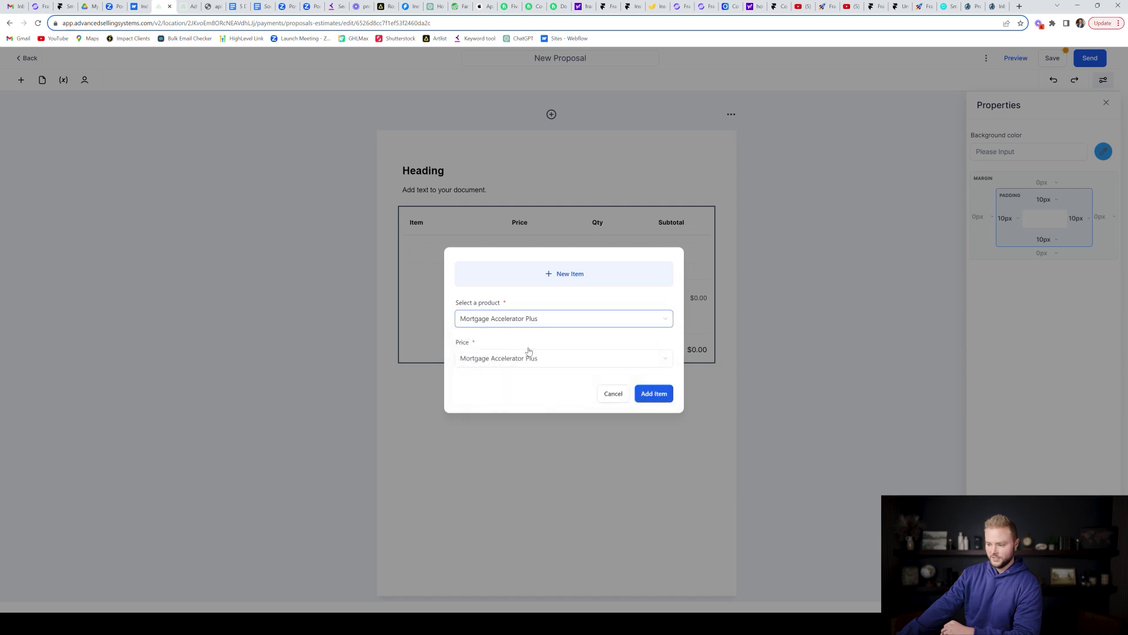
left_click(650, 392)
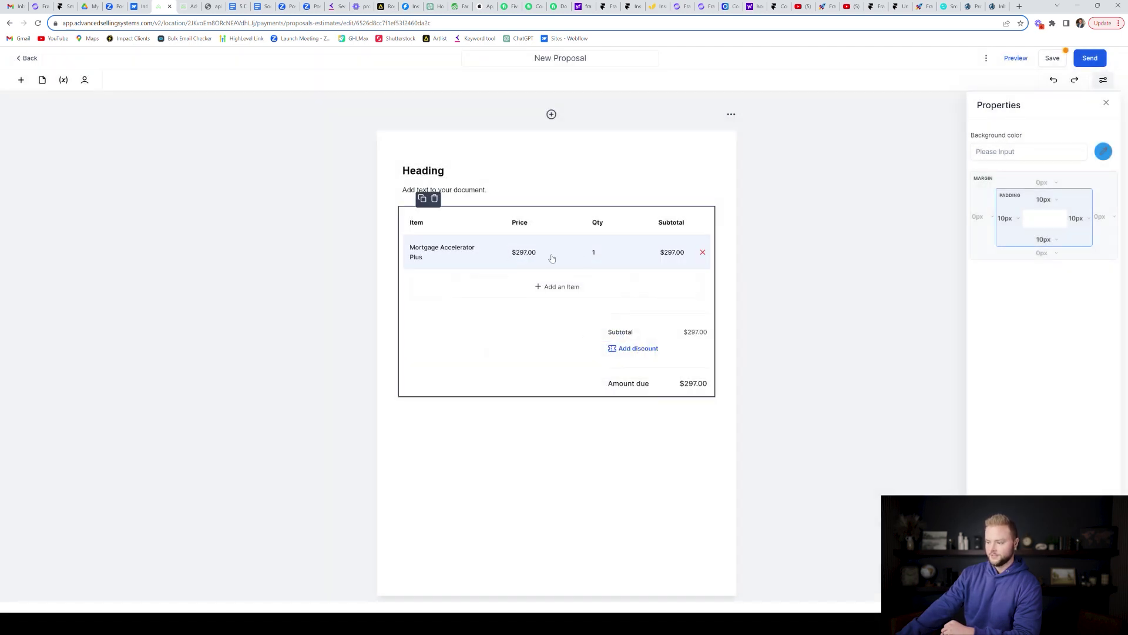
left_click(599, 255)
double_click(610, 254)
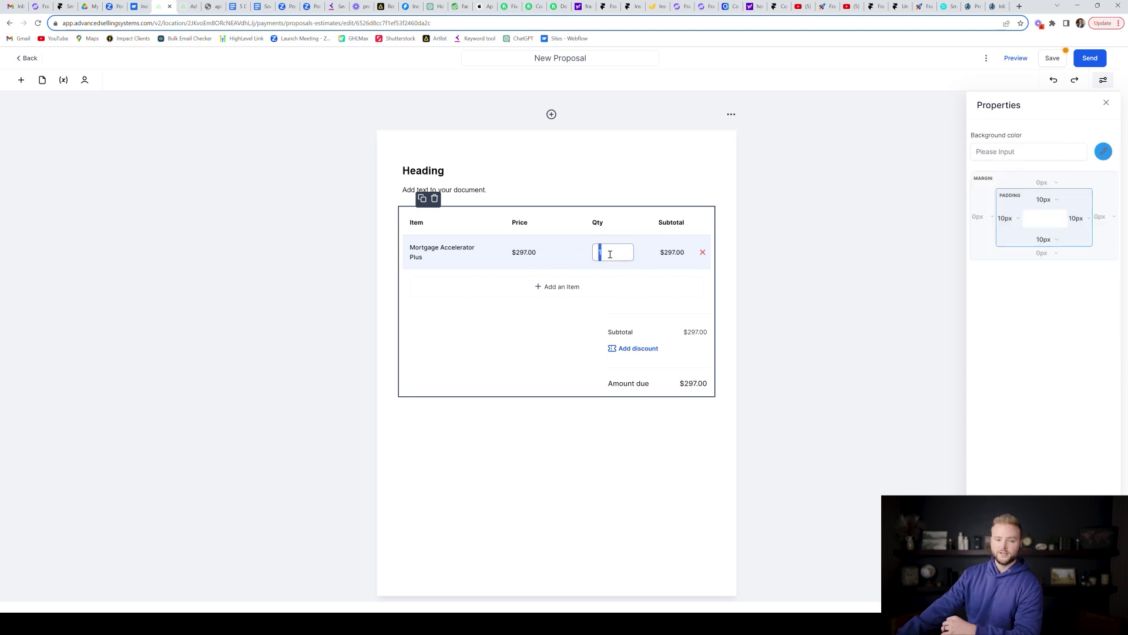
type("6")
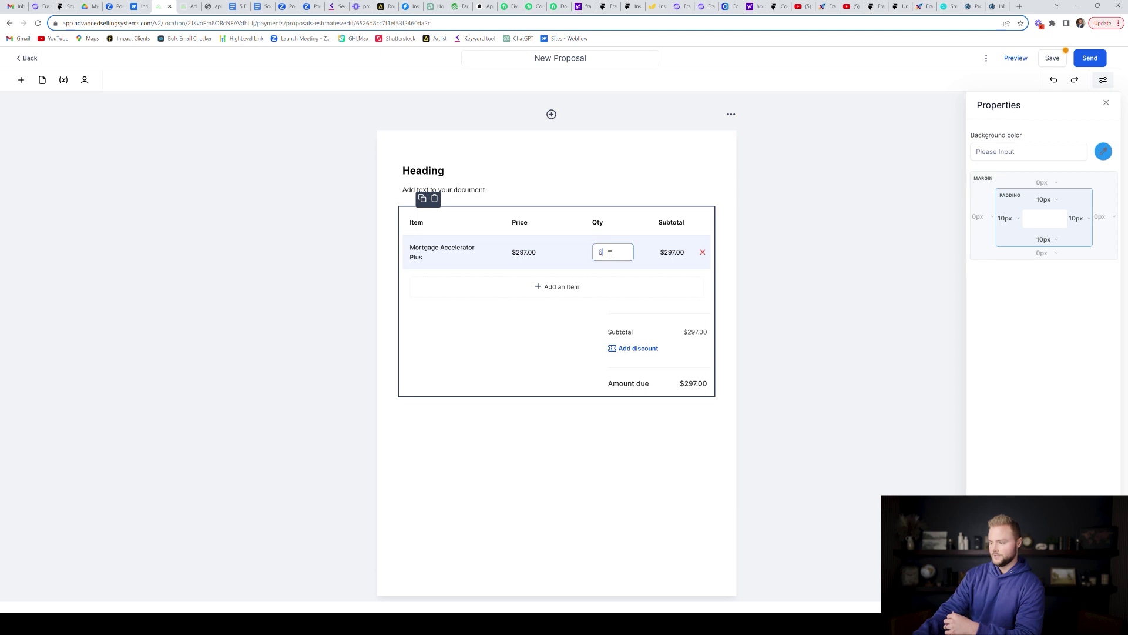
left_click(611, 274)
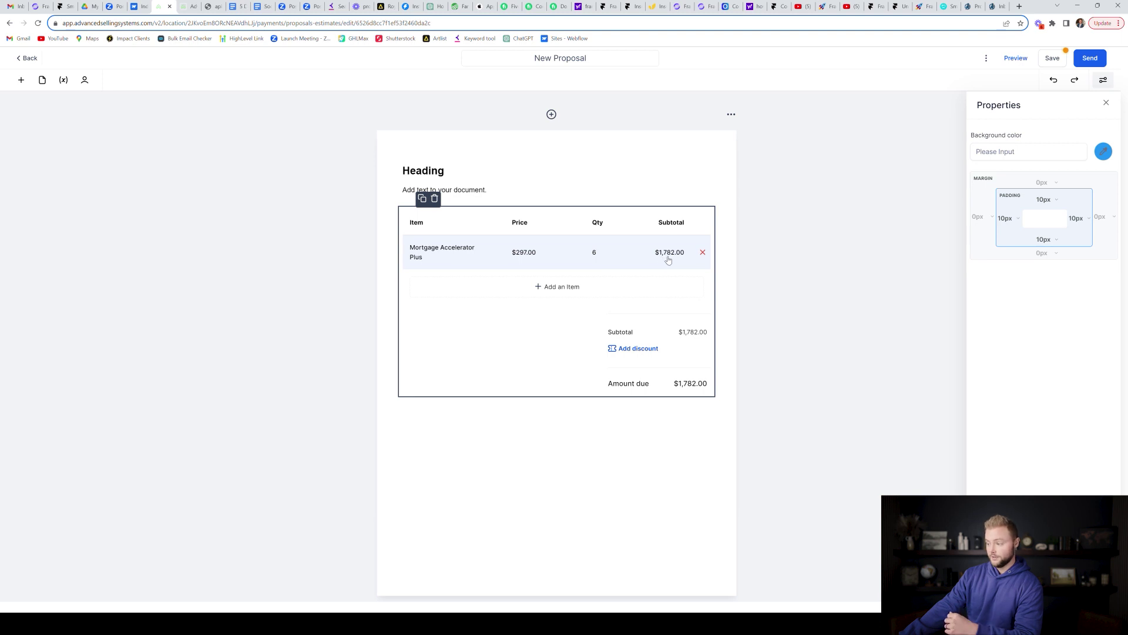
left_click(639, 349)
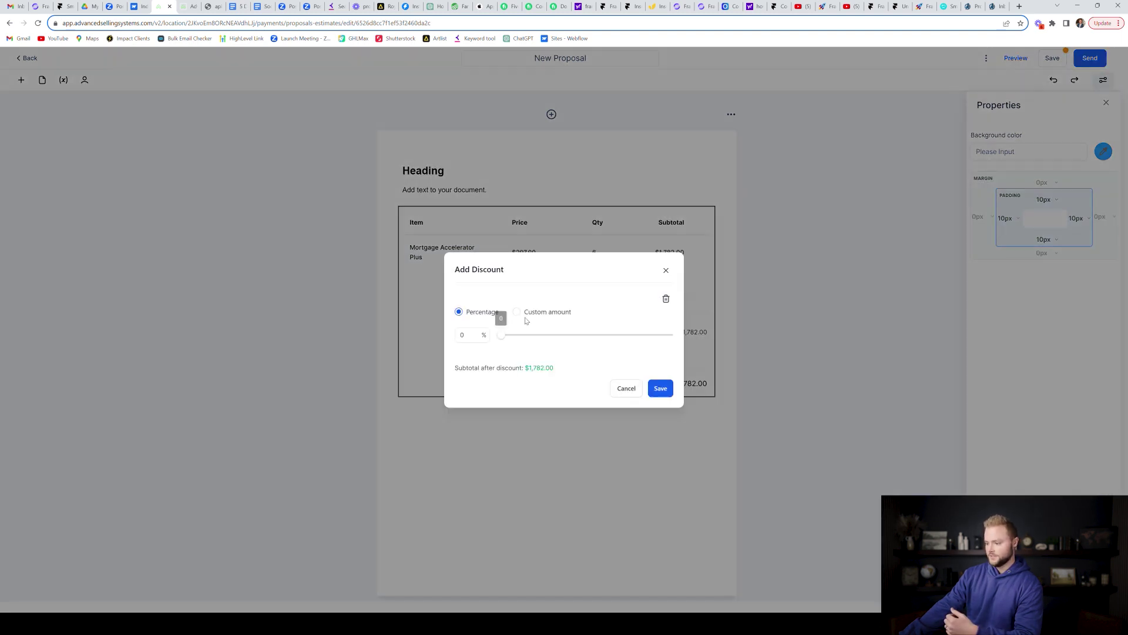
Step: Cancel the discount and drag a Signature block below the product table
left_click(624, 388)
left_click(21, 80)
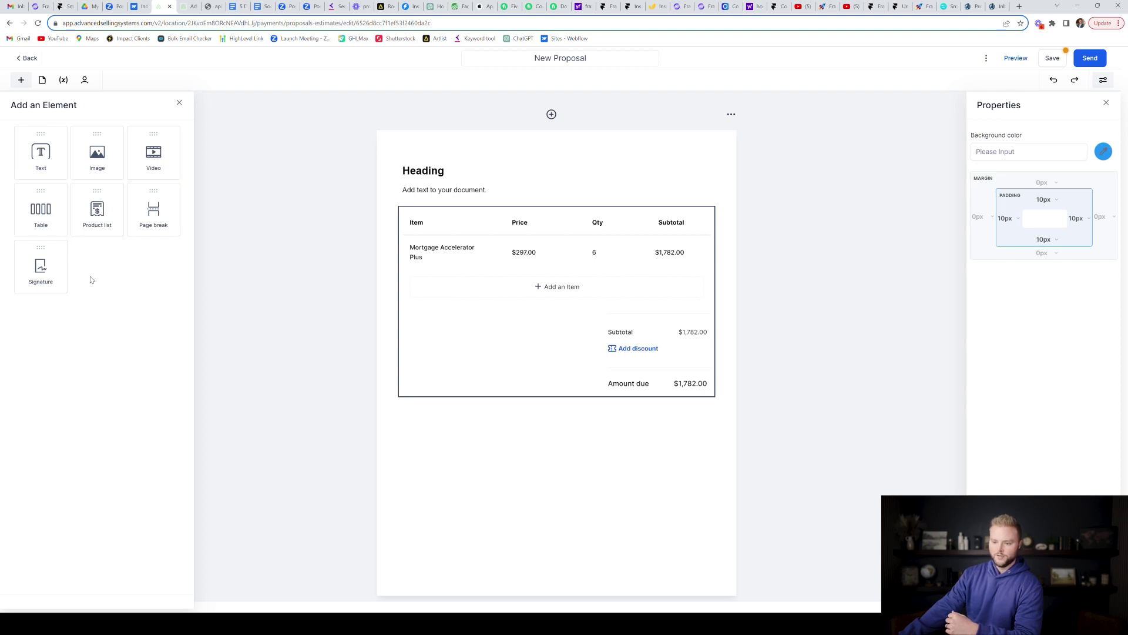
mouse_move(47, 269)
left_mouse_down()
mouse_move(378, 435)
mouse_move(423, 501)
mouse_move(425, 488)
left_mouse_up()
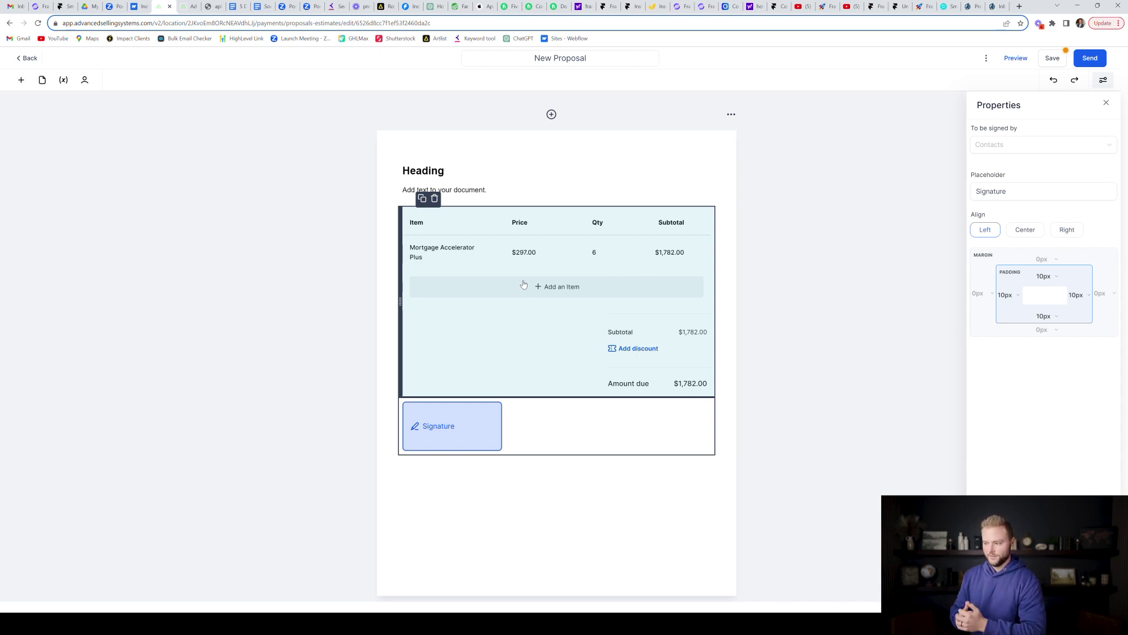
Step: Undo the Mortgage Accelerator Plus line and check the Recipients contact list without choosing a signer
key("ctrl+z")
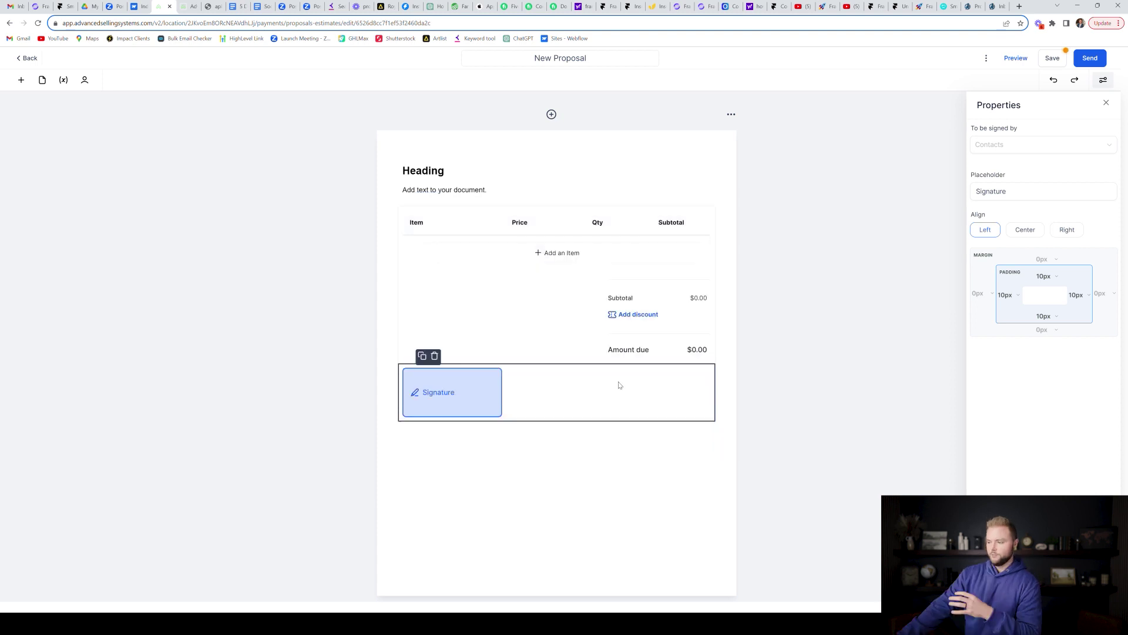
left_click(86, 81)
left_click(75, 150)
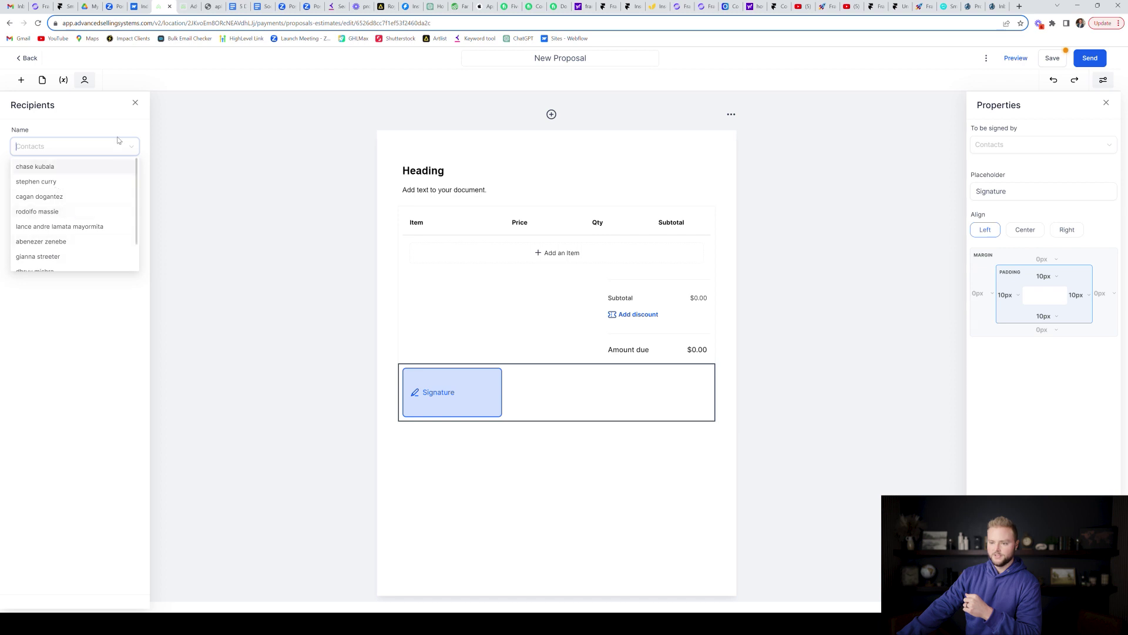
left_click(142, 109)
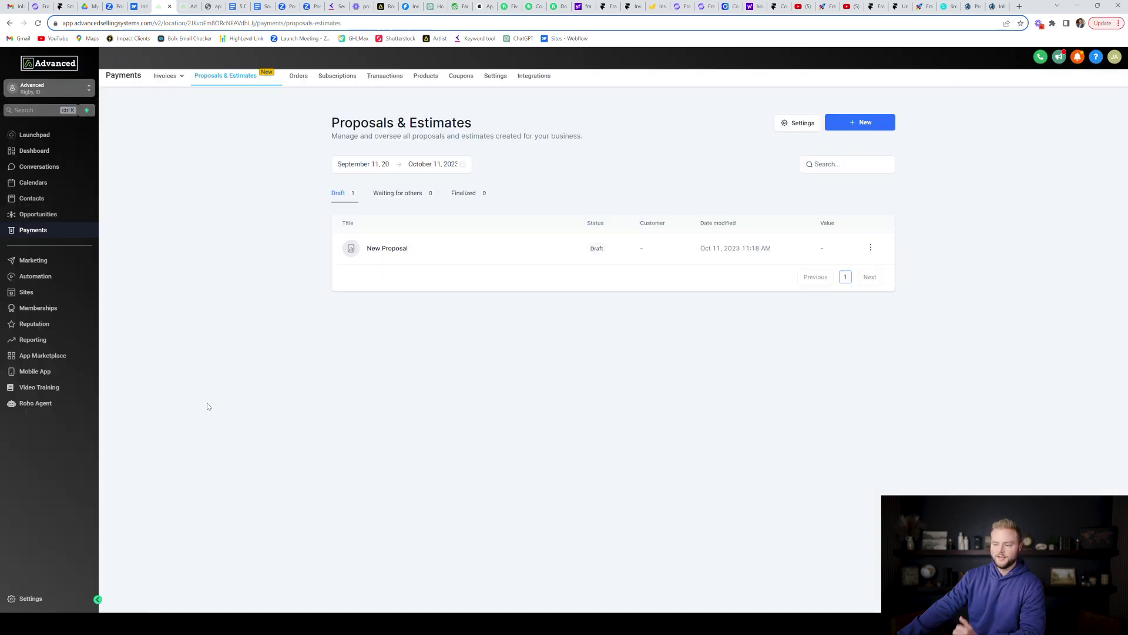
Step: Review the beta features listed on the Settings > Labs page, then go back
left_click(53, 596)
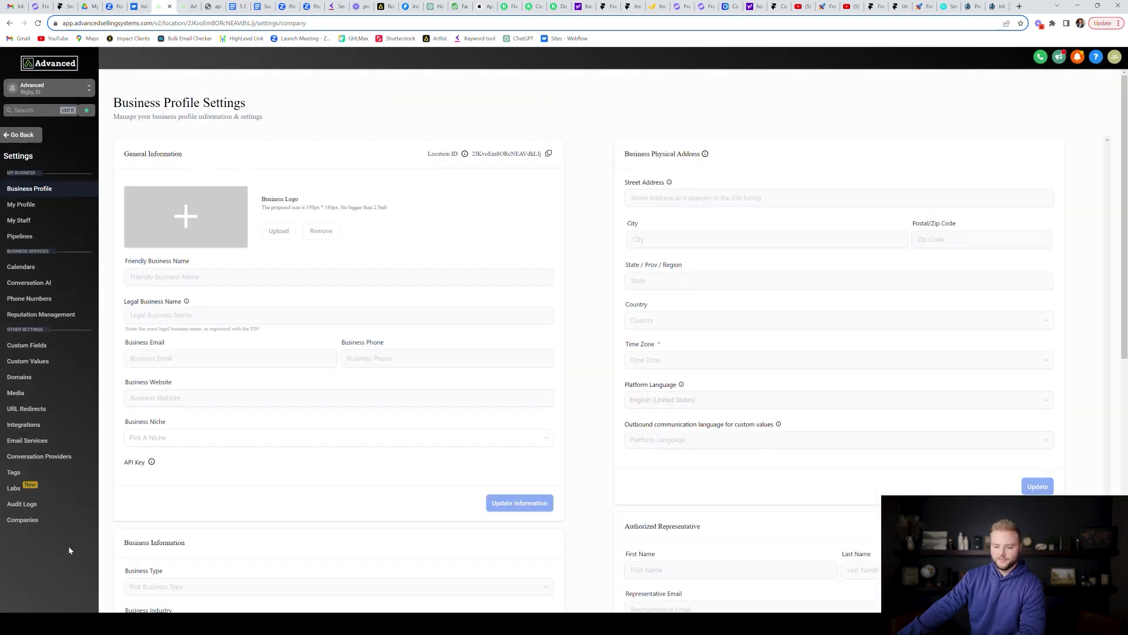
left_click(35, 492)
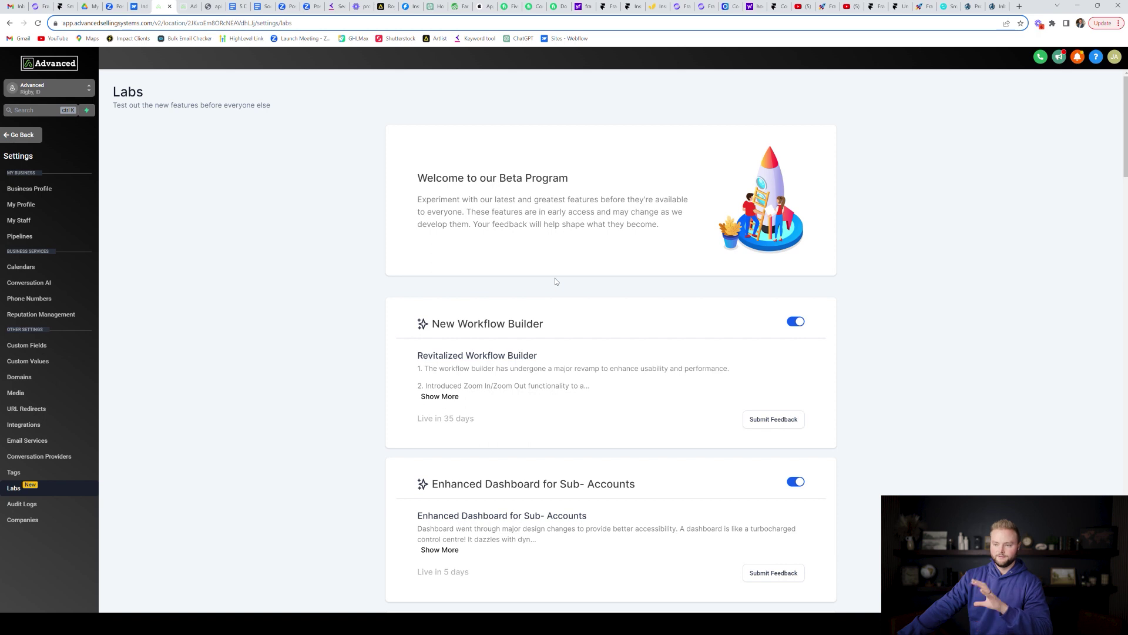
scroll(781, 223, "down", 2)
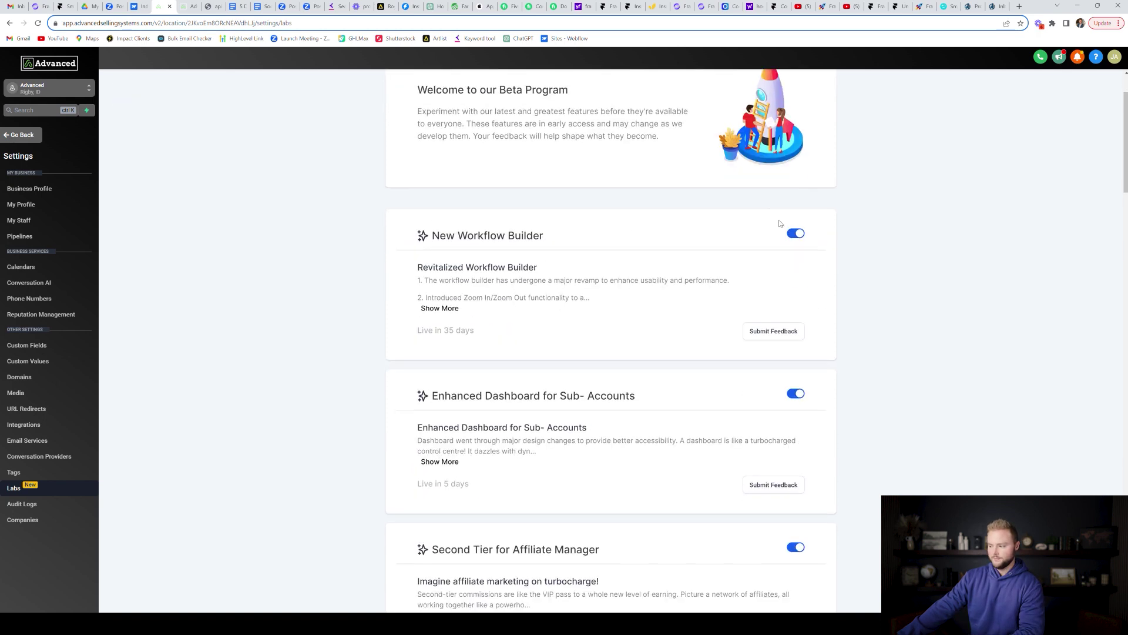
scroll(584, 213, "up", 1)
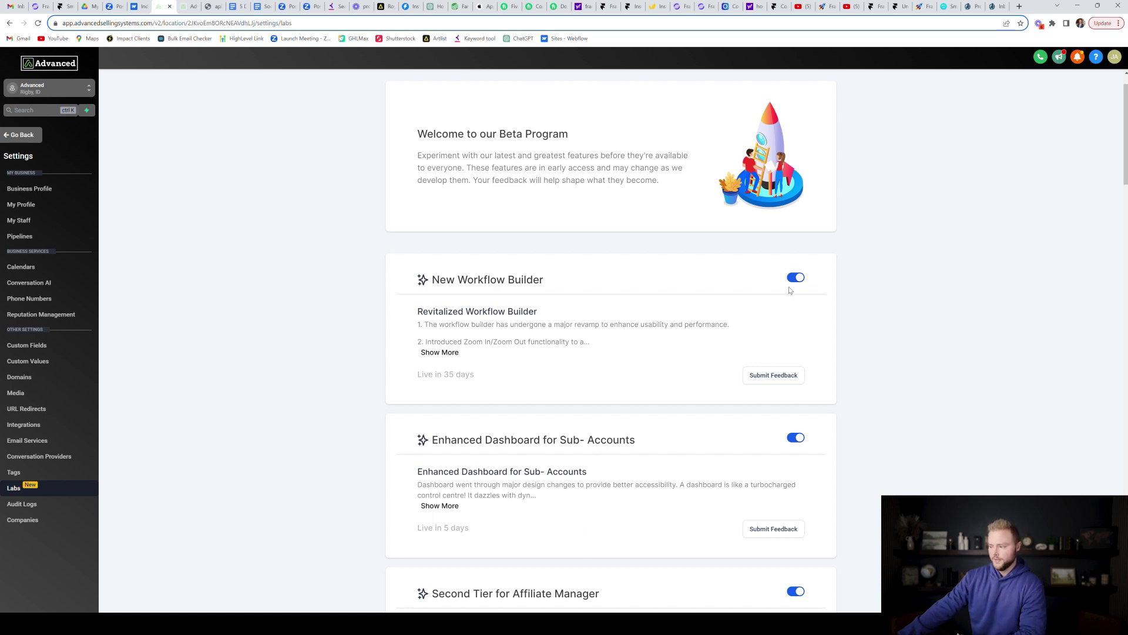
scroll(705, 247, "down", 2)
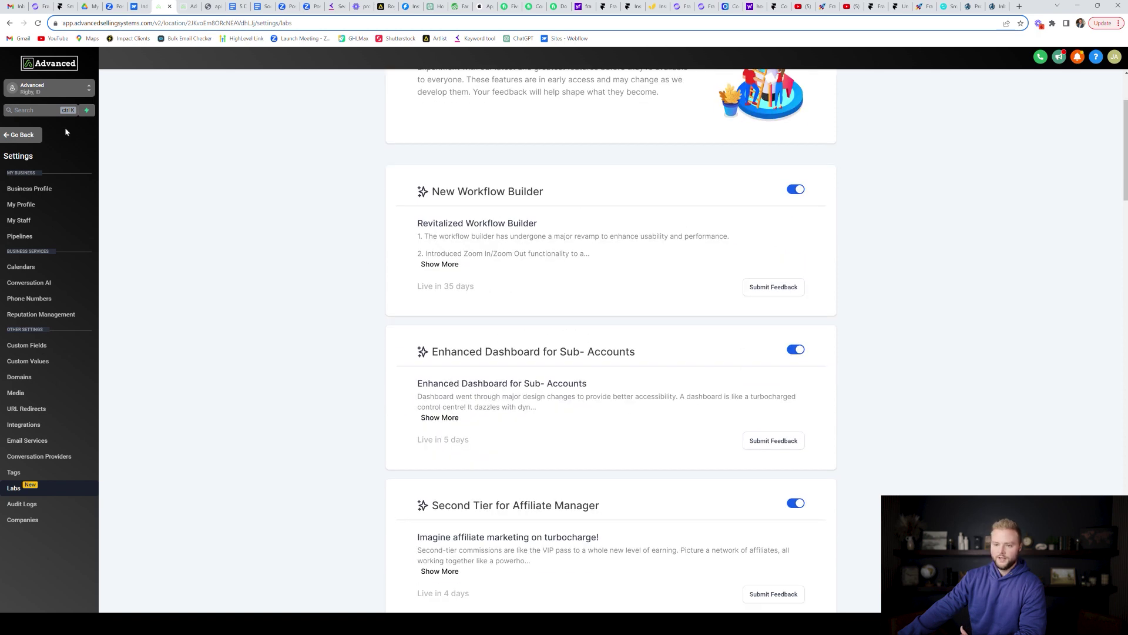
left_click(19, 136)
Step: Open the Advanced Loan Officer Software Booked Appointment workflow and scroll through its steps
left_click(57, 279)
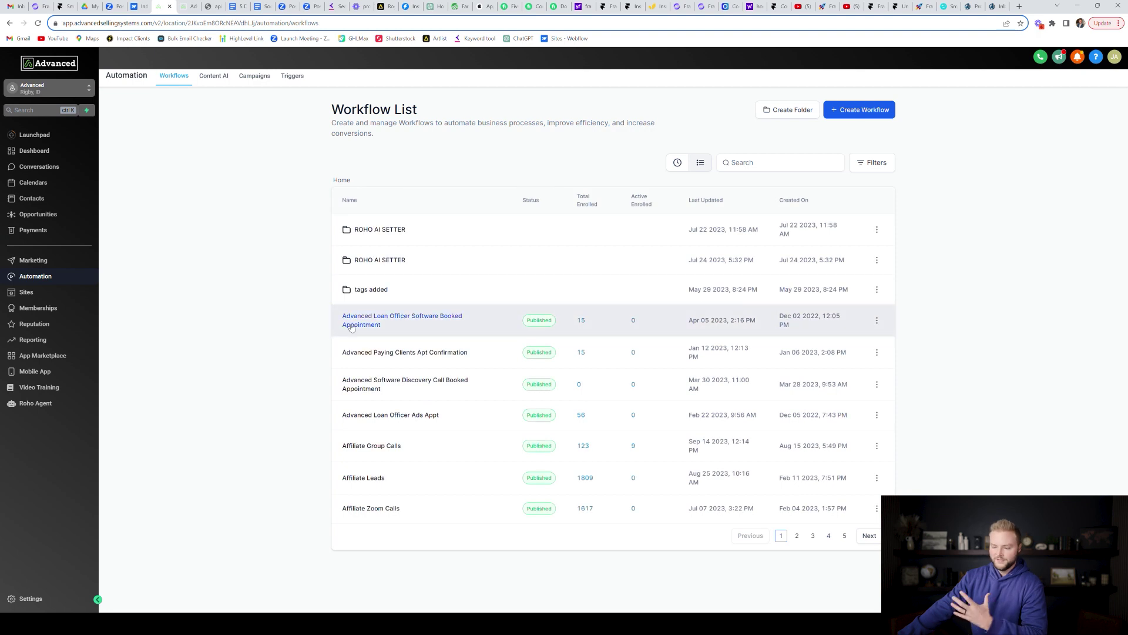
left_click(385, 319)
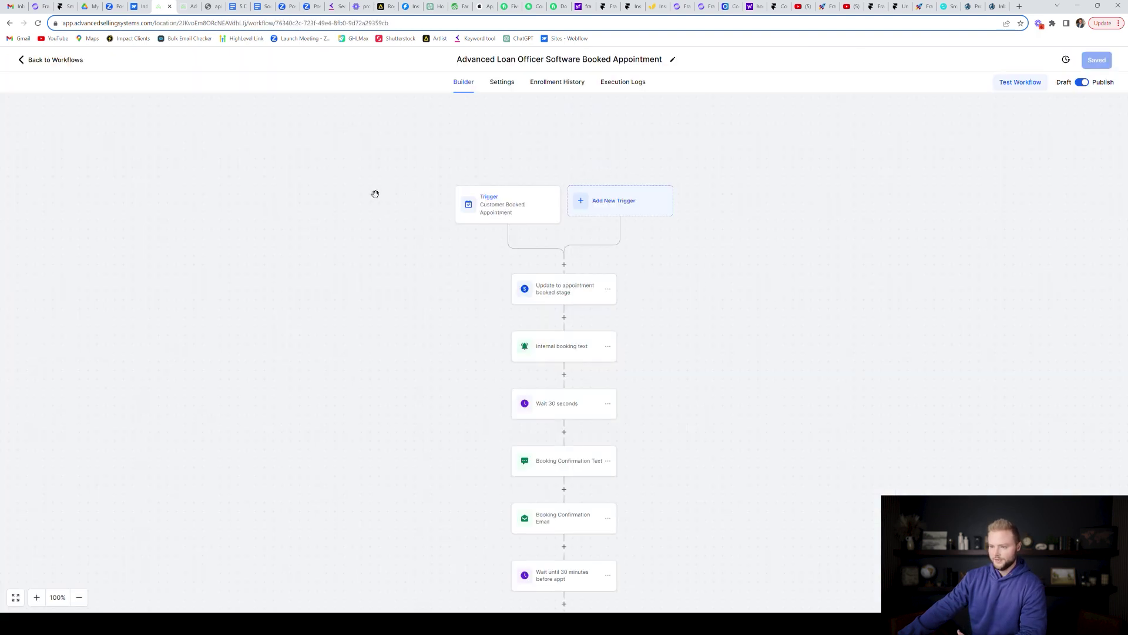
scroll(379, 191, "down", 1)
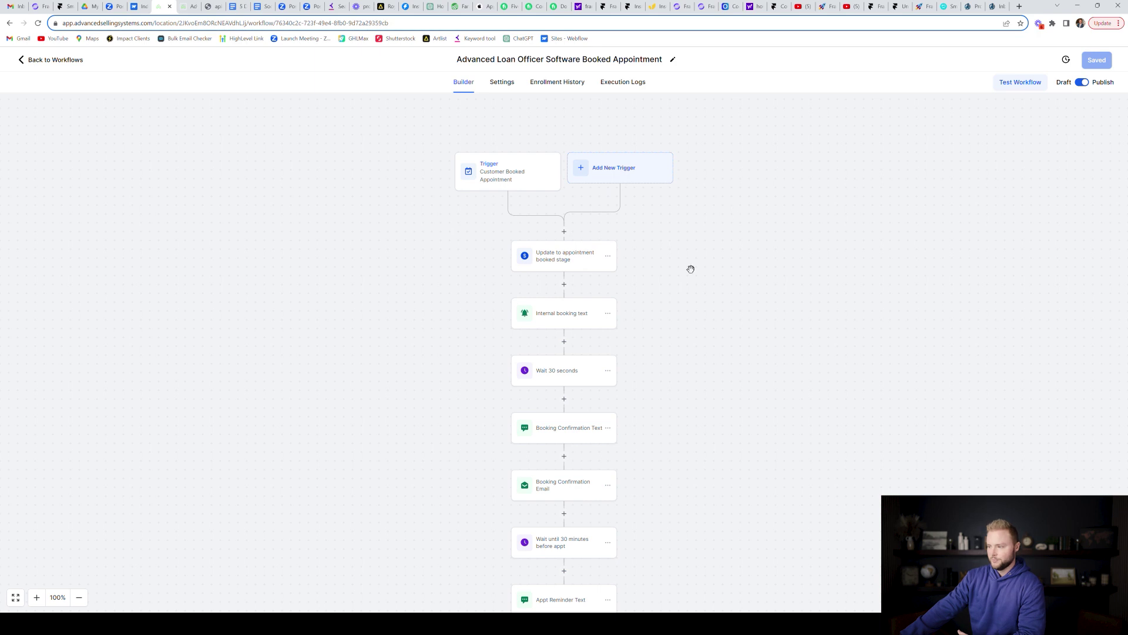
scroll(691, 268, "down", 13)
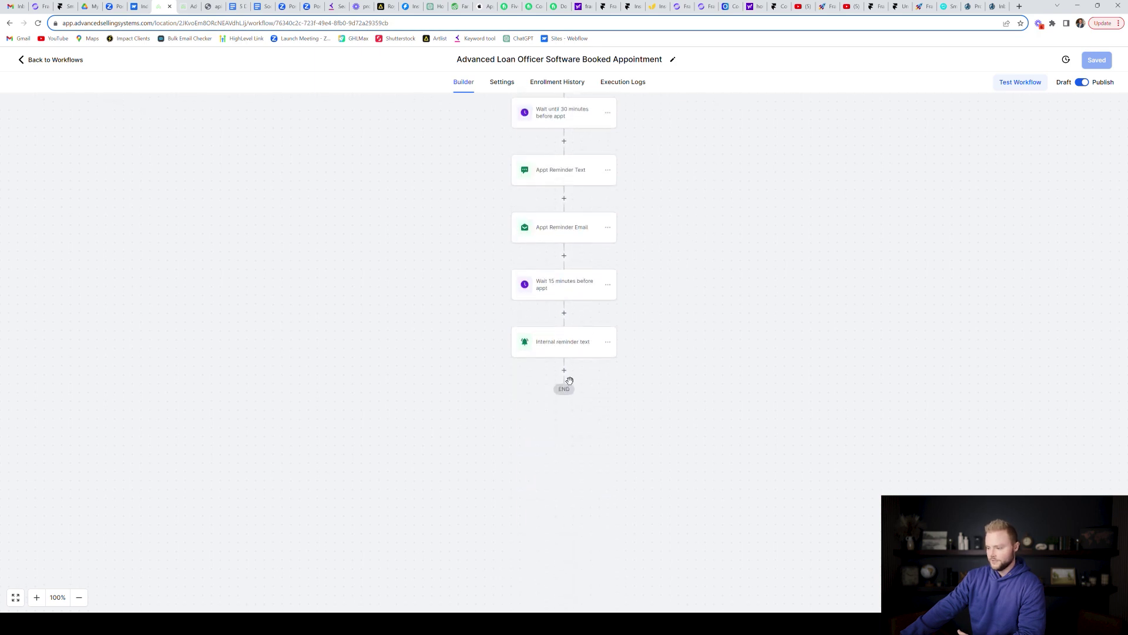
Step: Browse the Actions list for a step above END, closing it without adding anything
left_click(564, 370)
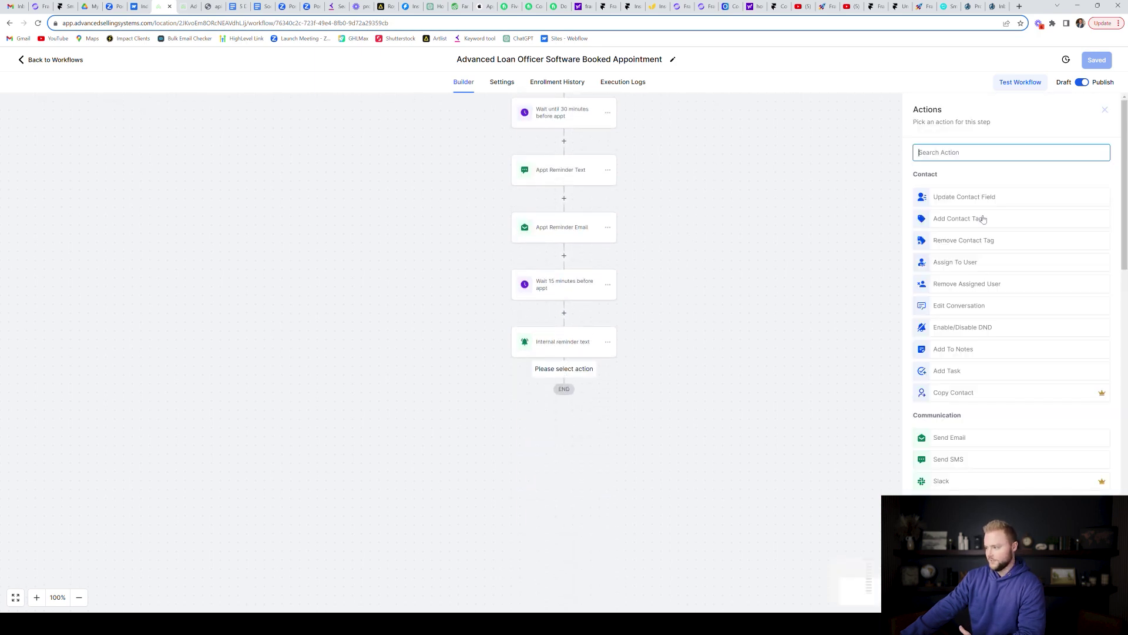
scroll(970, 250, "down", 2)
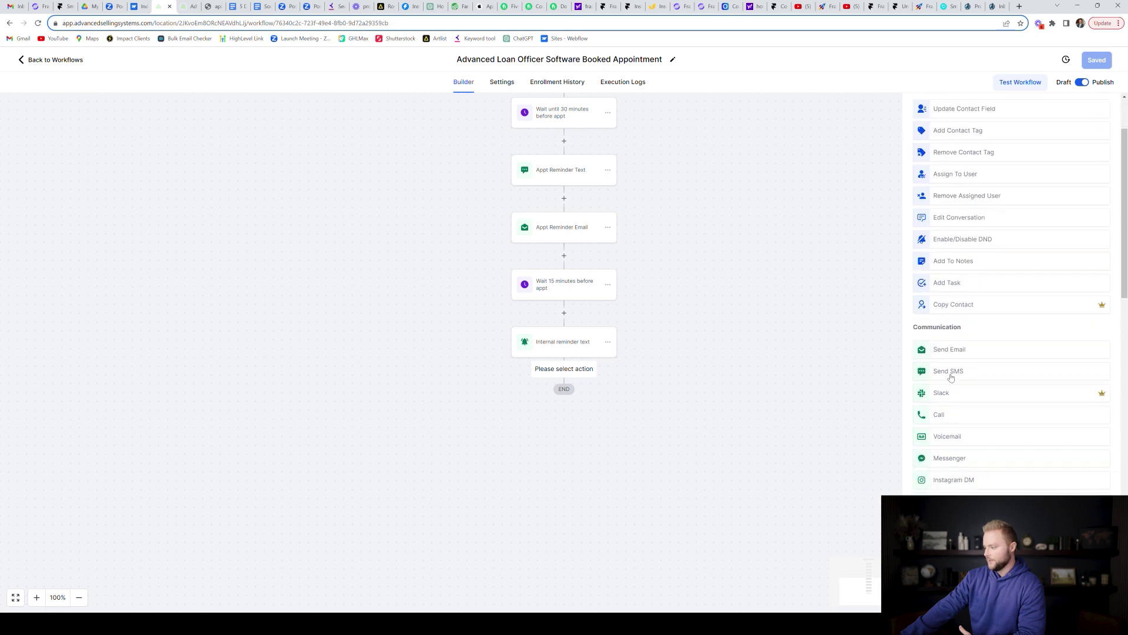
scroll(952, 388, "down", 4)
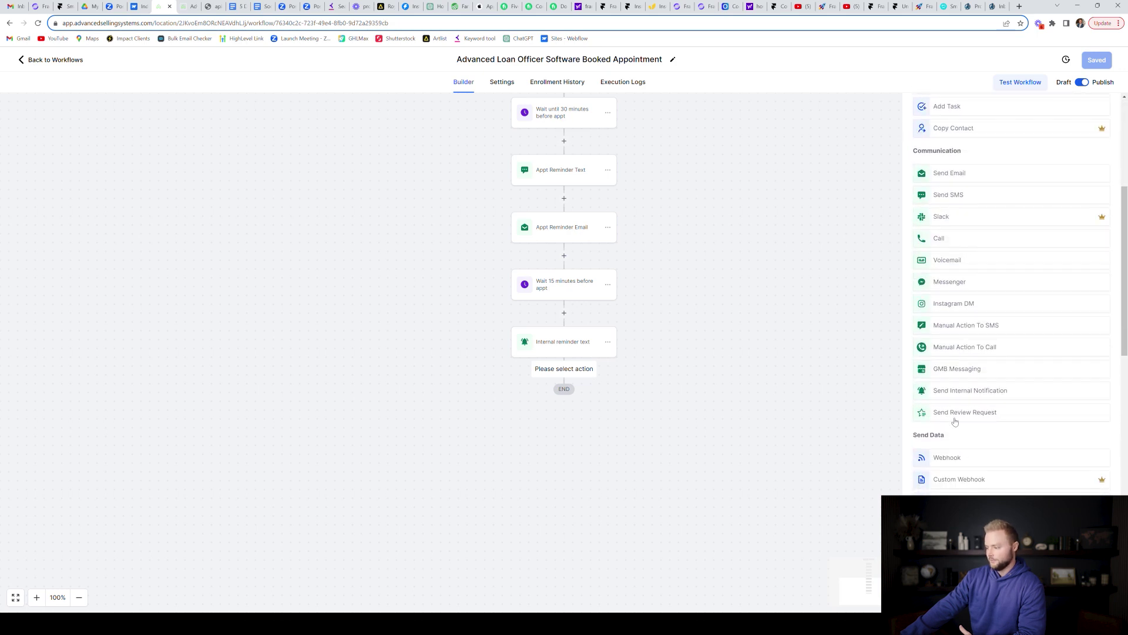
scroll(967, 231, "down", 3)
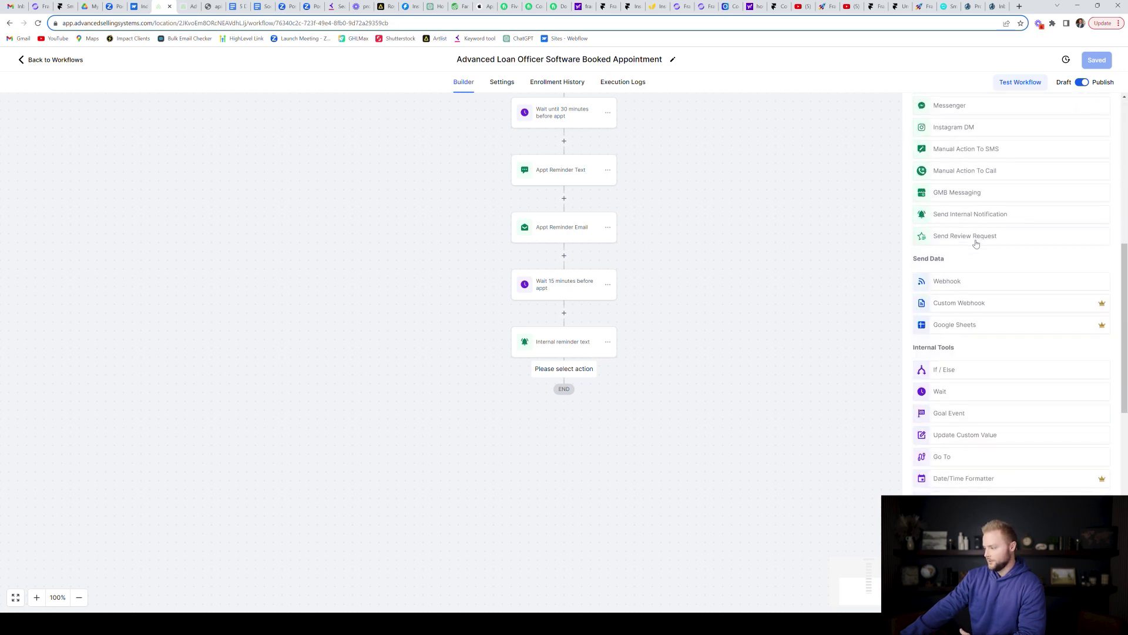
scroll(941, 212, "up", 8)
left_click(1105, 110)
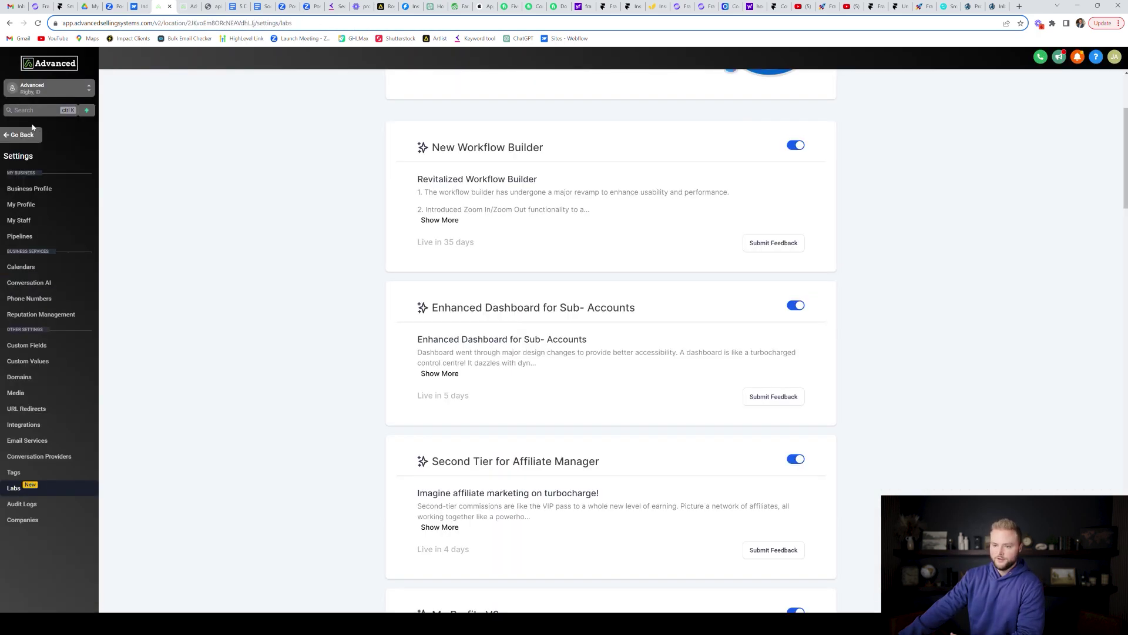
Step: Scroll through the Dashboard's opportunity, conversion-rate and funnel widgets
left_click(25, 135)
left_click(50, 154)
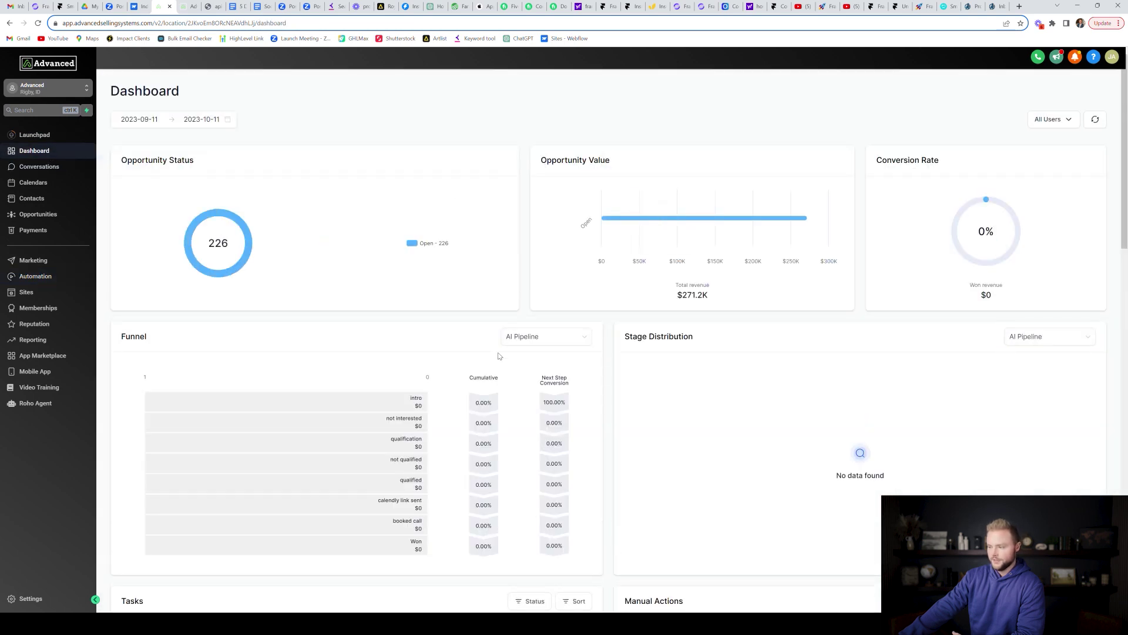
scroll(623, 312, "down", 2)
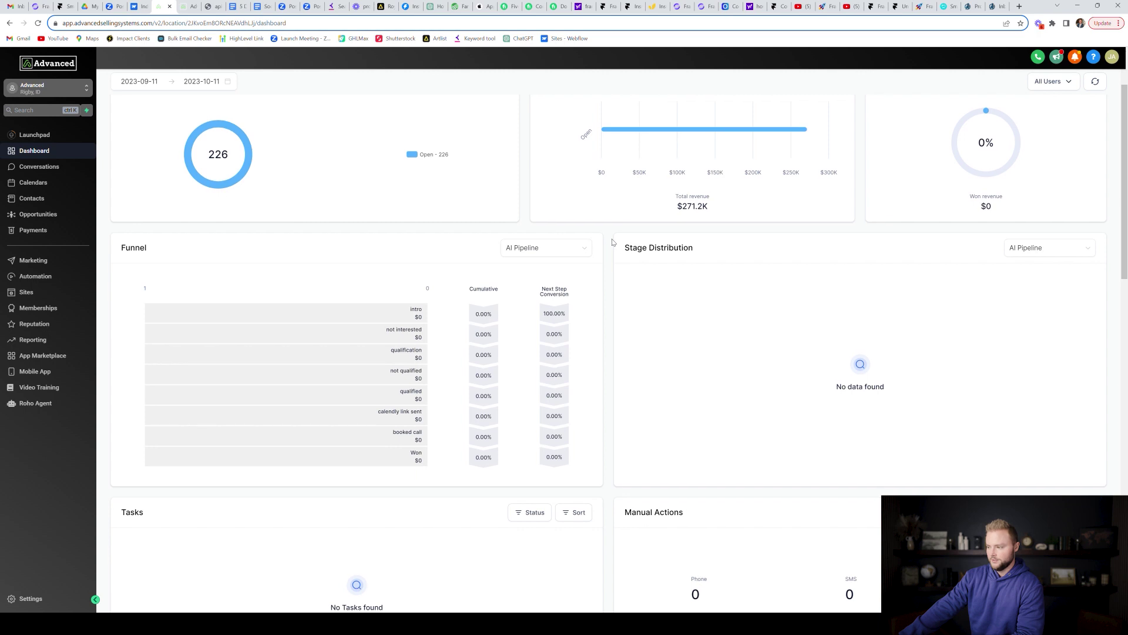
scroll(612, 246, "down", 3)
scroll(612, 243, "down", 2)
scroll(608, 246, "up", 5)
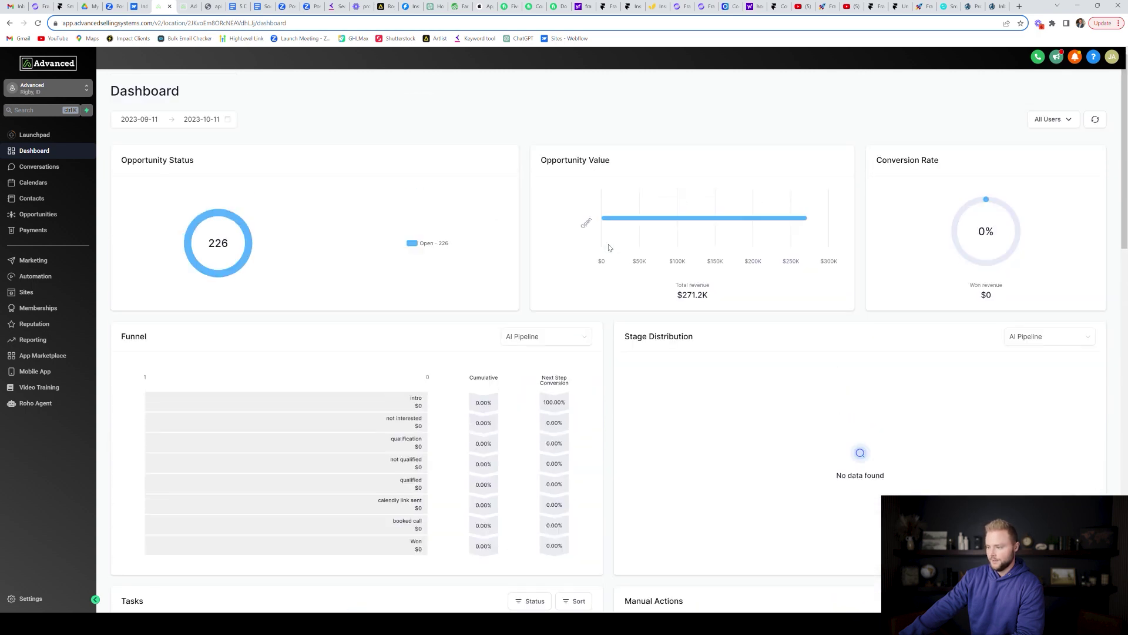
left_click(33, 598)
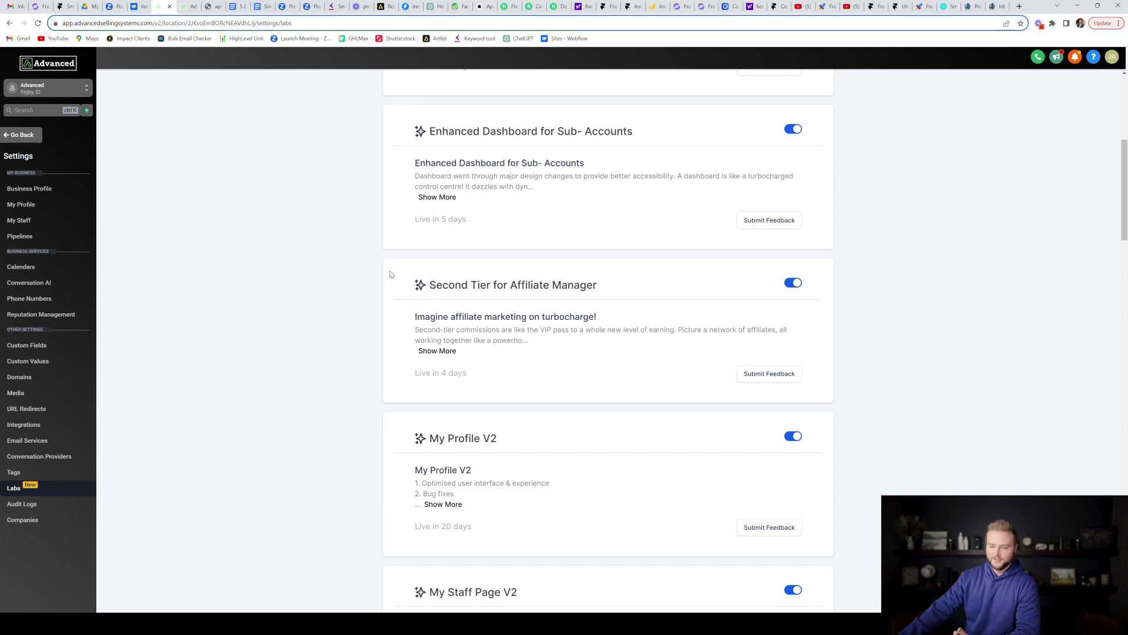
Step: Go to Marketing > Affiliate Manager > Campaigns to see the campaign overview
left_click(40, 133)
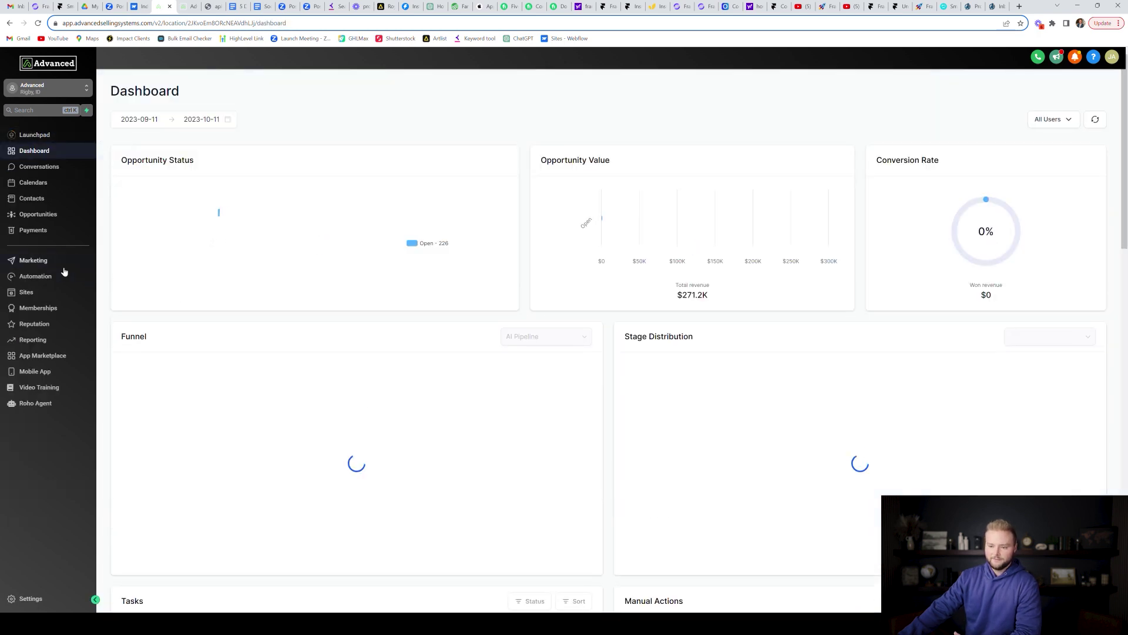
left_click(44, 266)
mouse_move(402, 82)
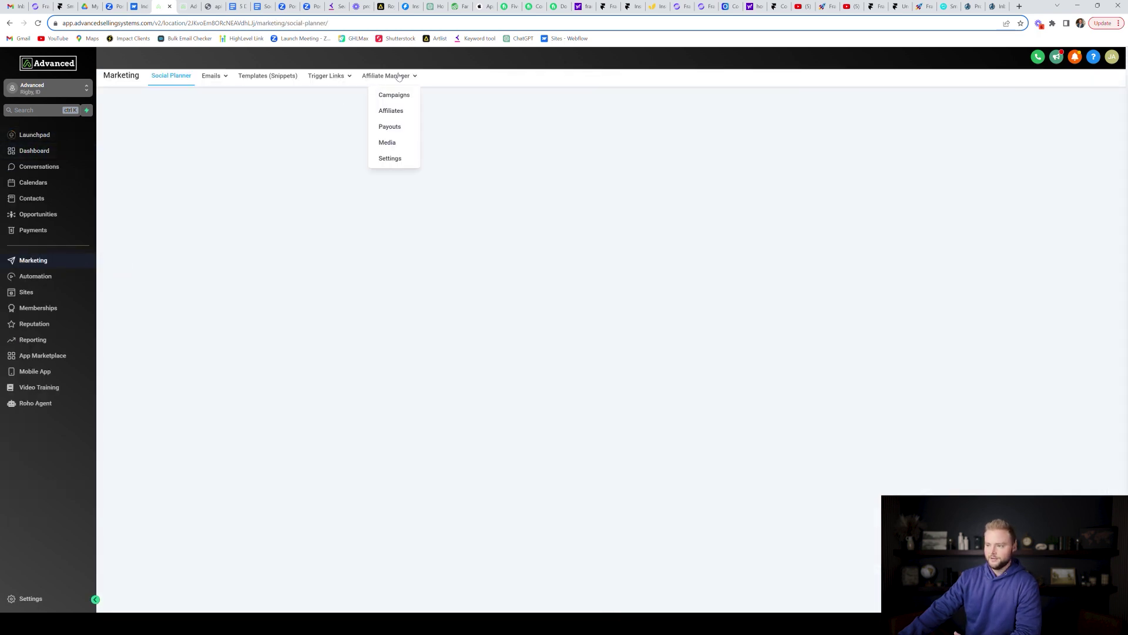
left_click(401, 97)
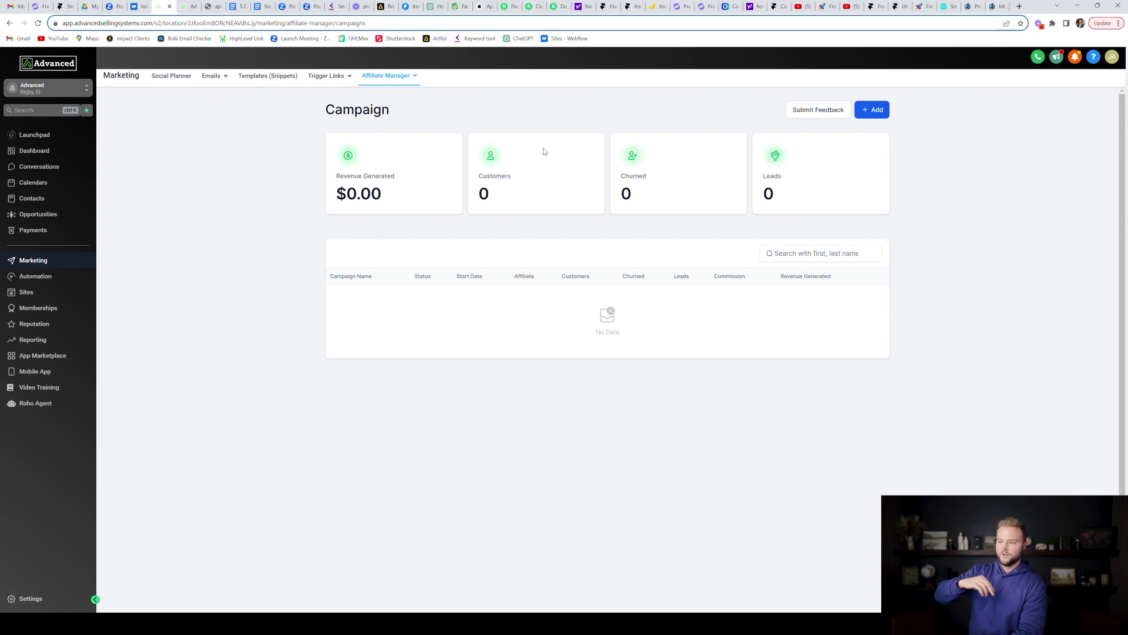
mouse_move(406, 86)
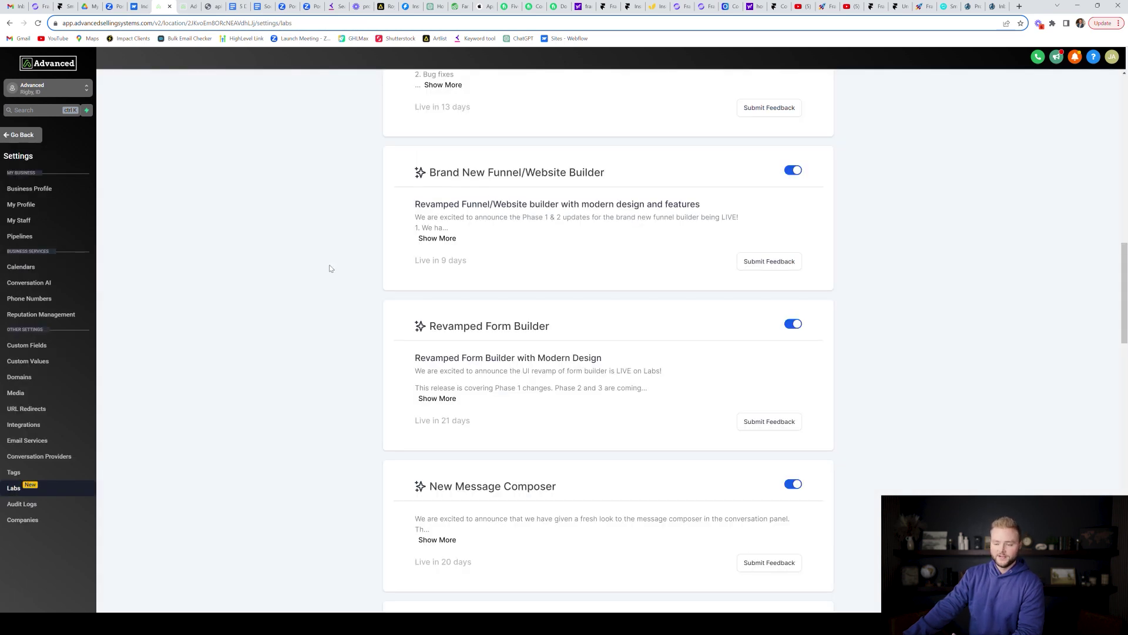
Step: Under Sites > Websites, open Authentic Dining Restaurant's Home page in the builder
left_click(21, 135)
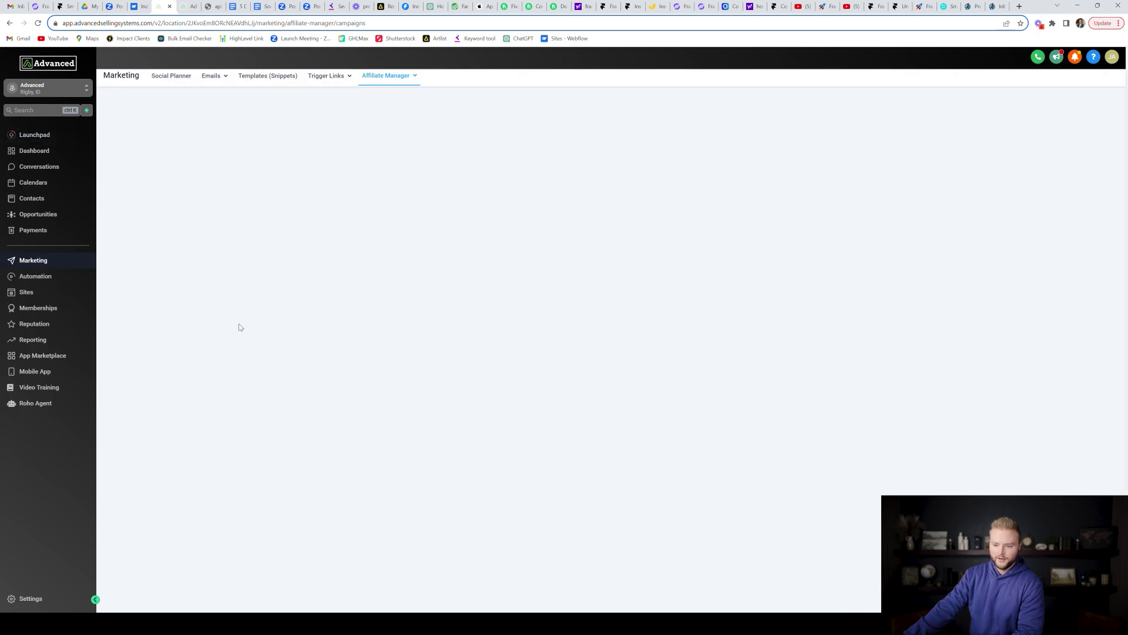
left_click(42, 292)
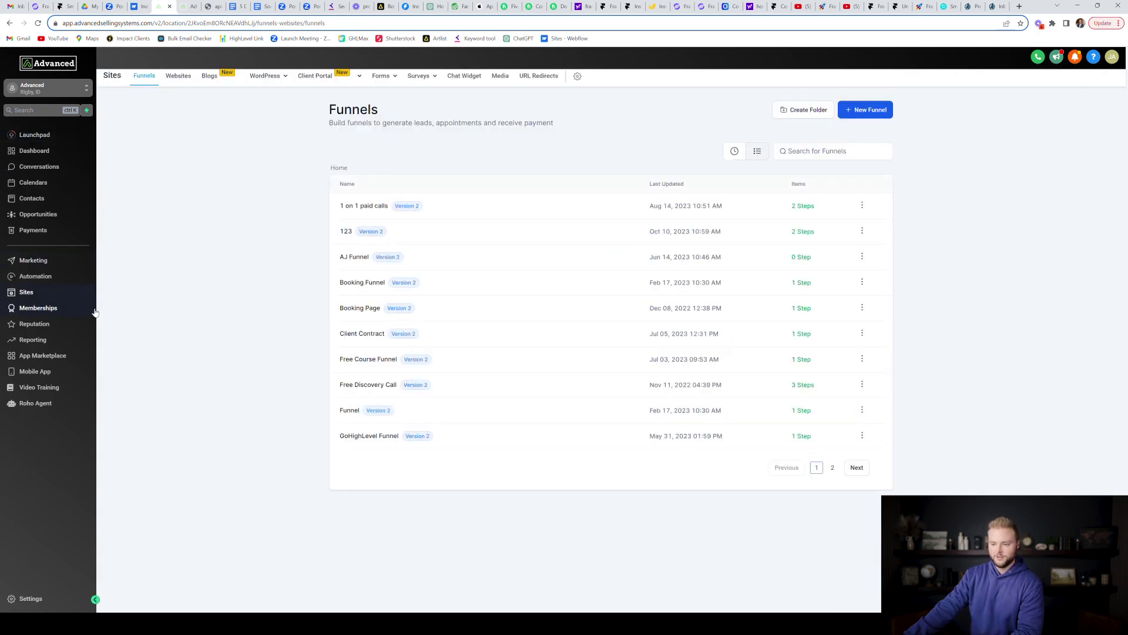
left_click(187, 79)
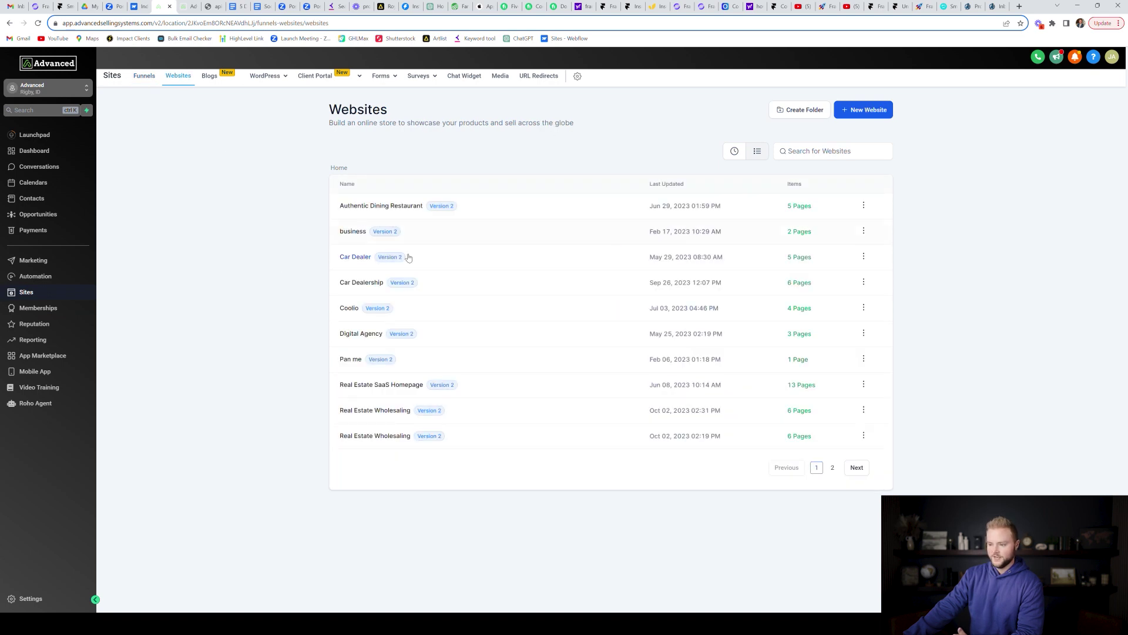
left_click(355, 232)
key("alt+Left")
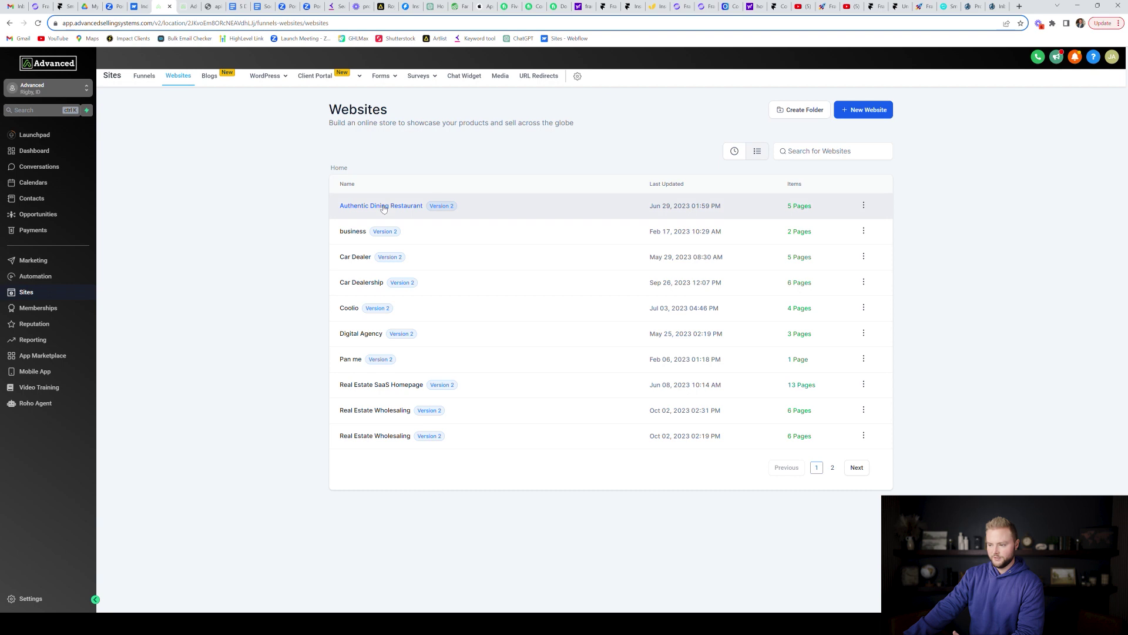
left_click(388, 201)
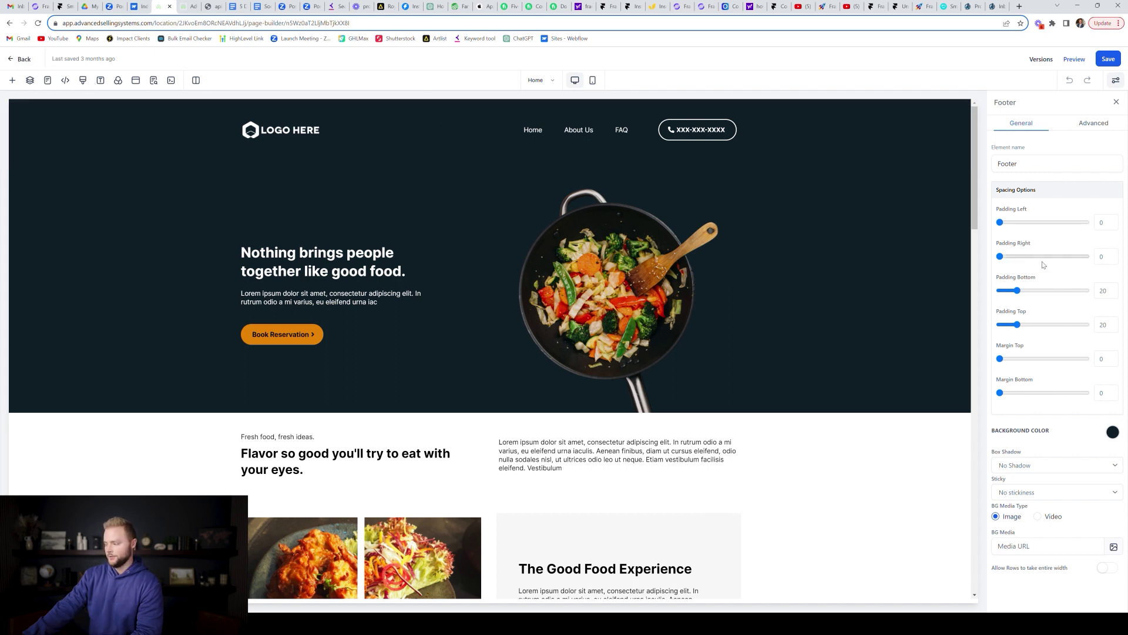
Step: Select the hero section and set its background media type to Video
left_click(846, 186)
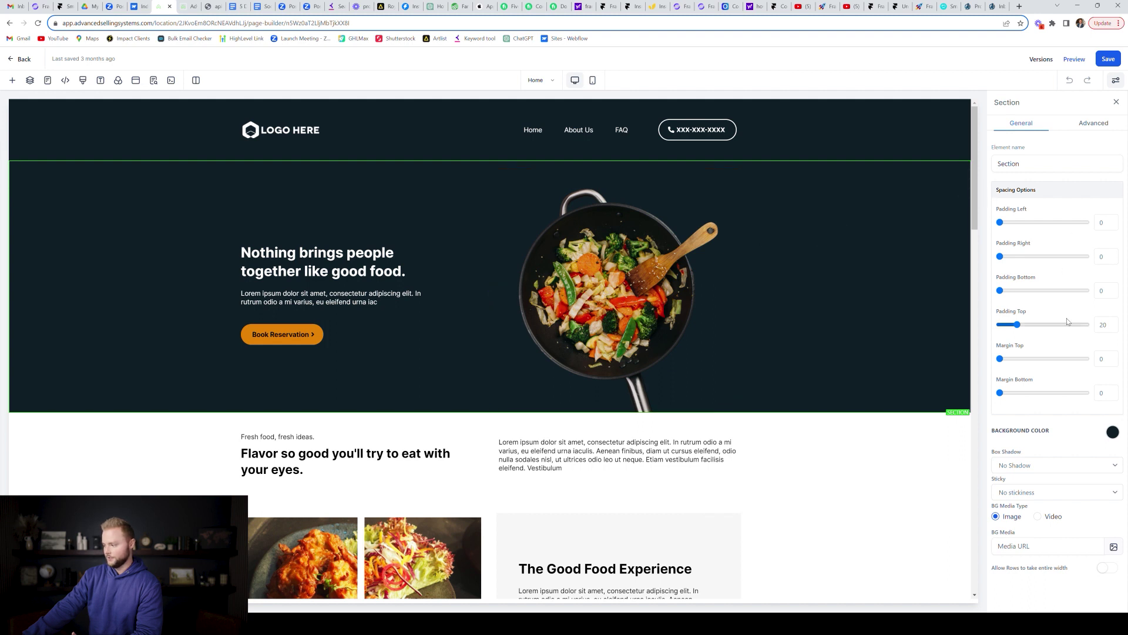
left_click(1039, 517)
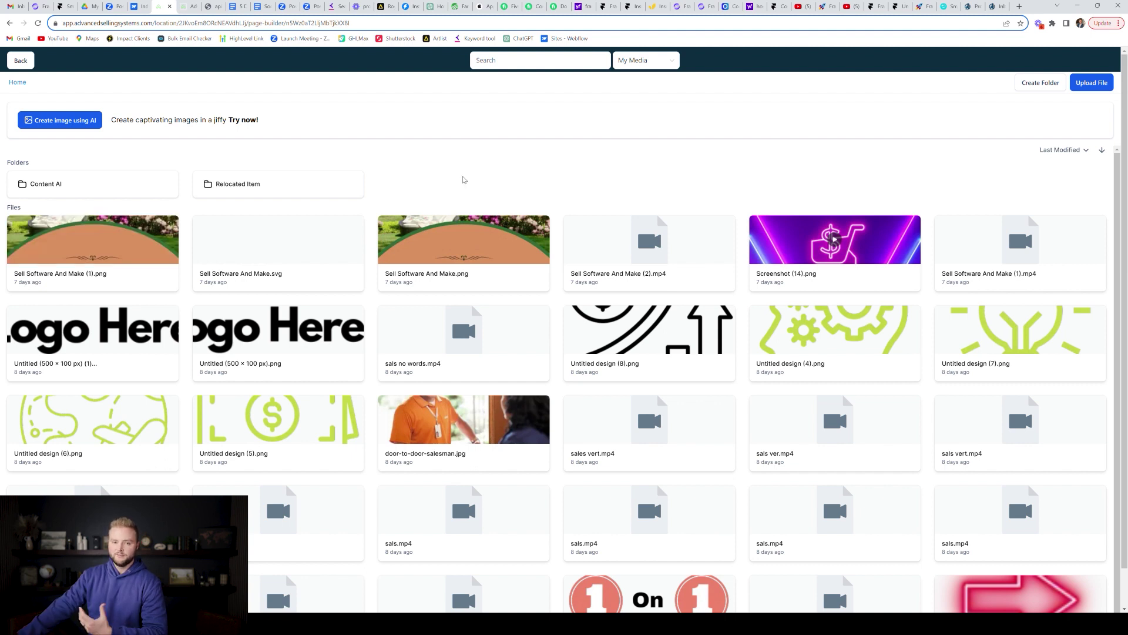
Step: Use sals no words.mp4 as the hero background video, set it to Fill, and save the page
scroll(506, 247, "down", 1)
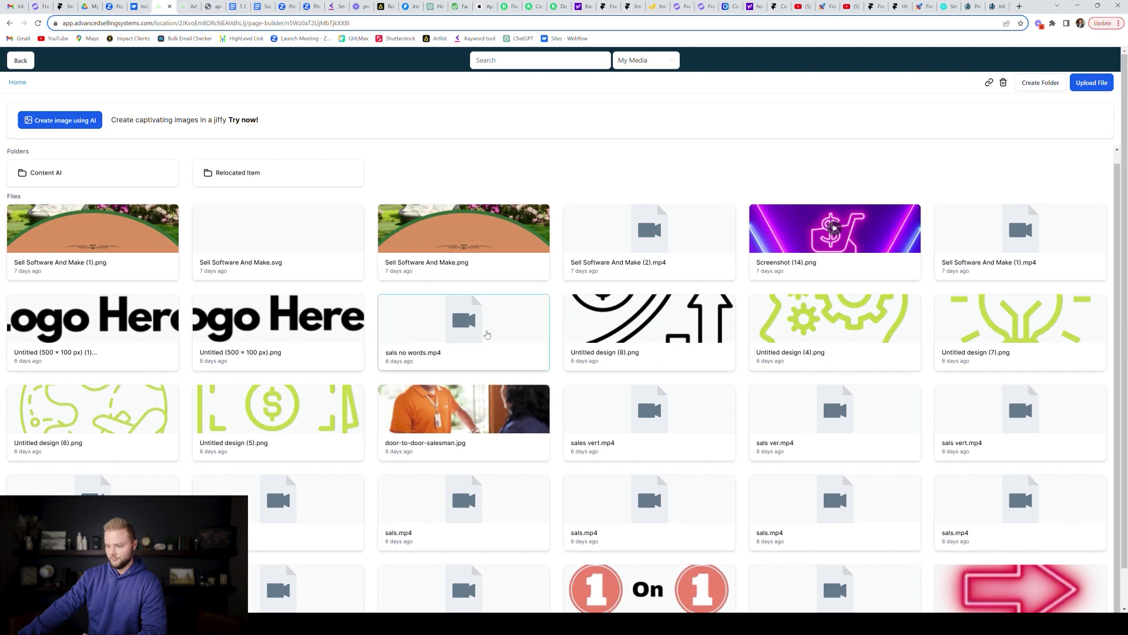
left_click(486, 333)
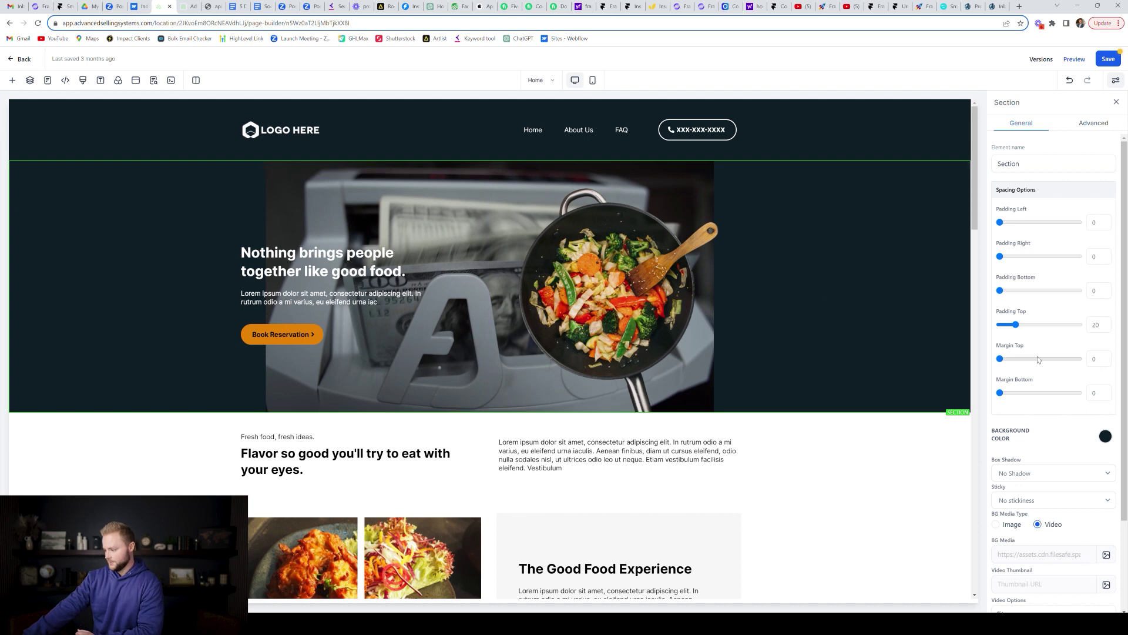
scroll(1038, 360, "down", 2)
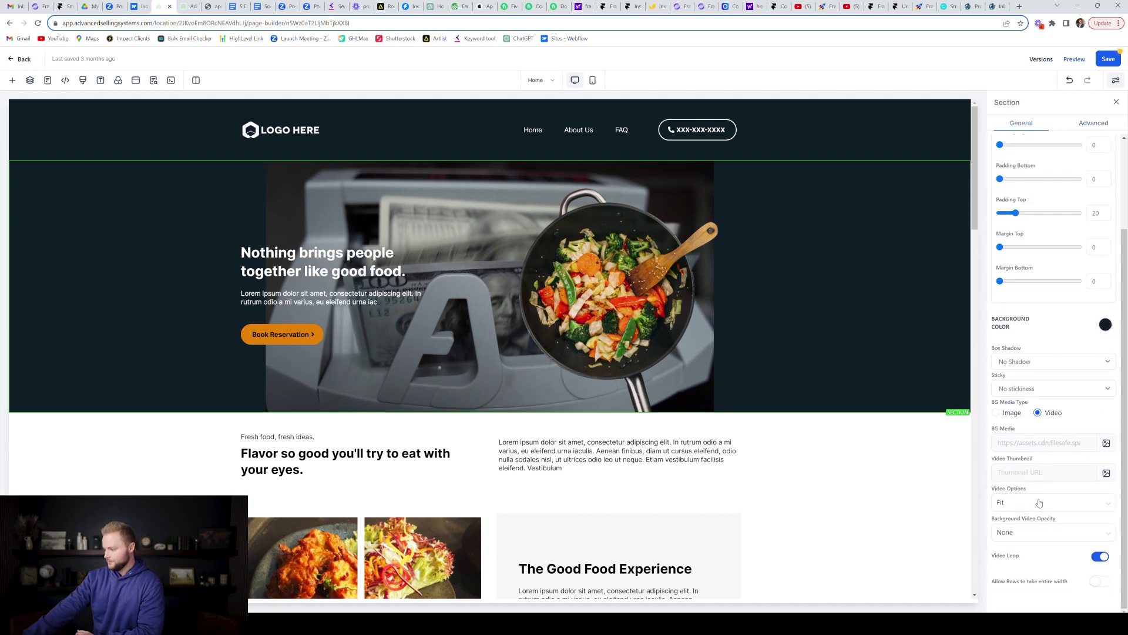
left_click(1039, 503)
left_click(1033, 537)
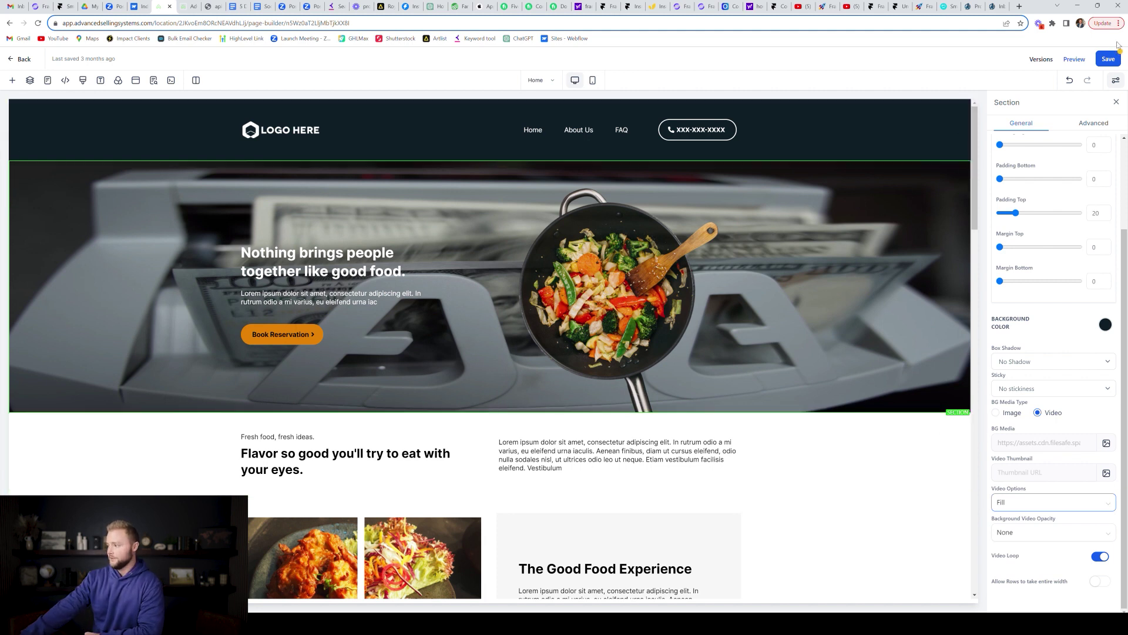
left_click(1109, 59)
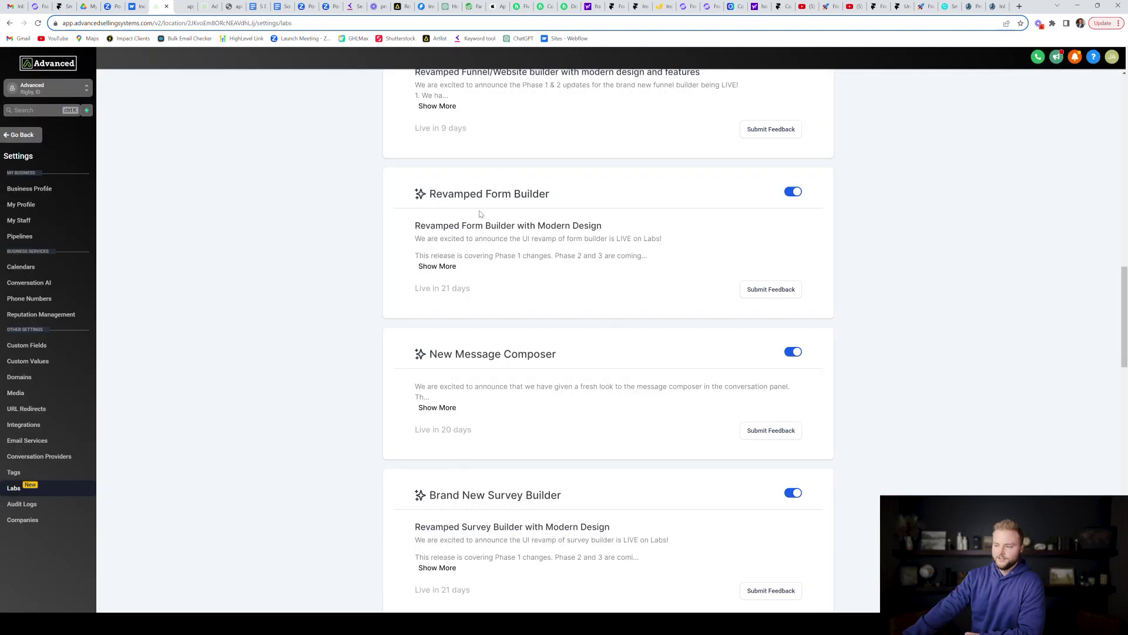
left_click(22, 135)
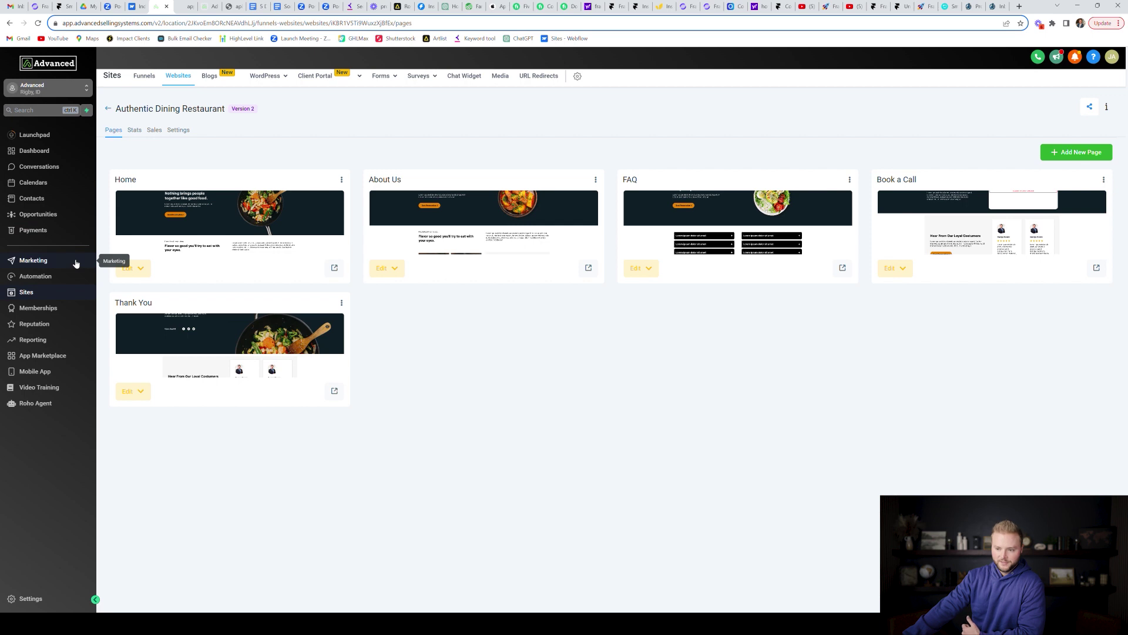
mouse_move(431, 89)
mouse_move(383, 82)
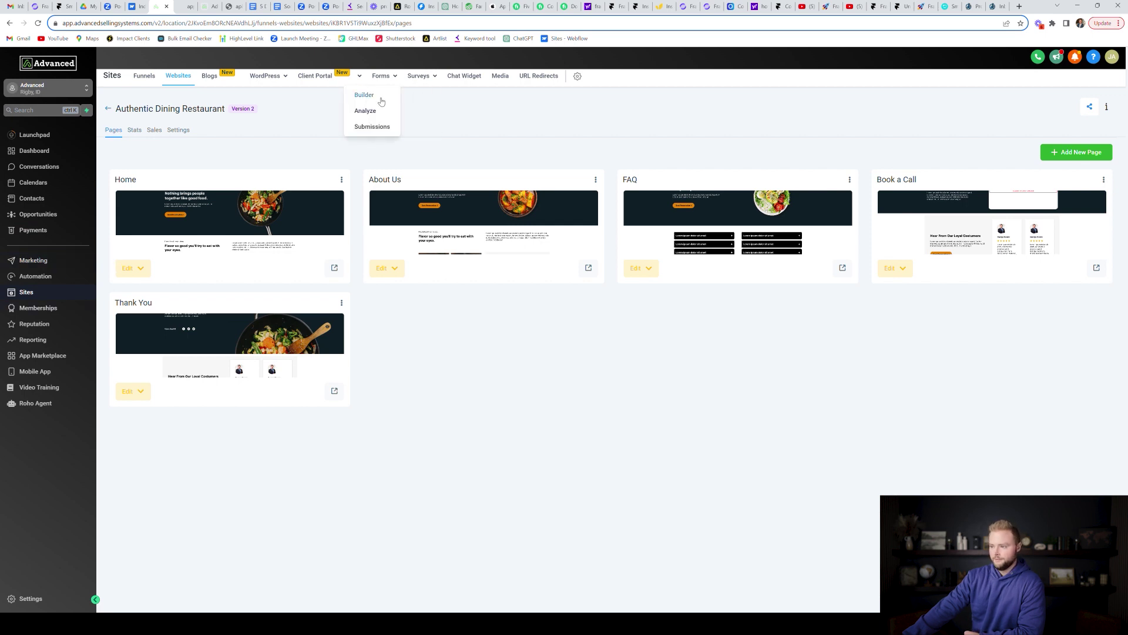
left_click(381, 95)
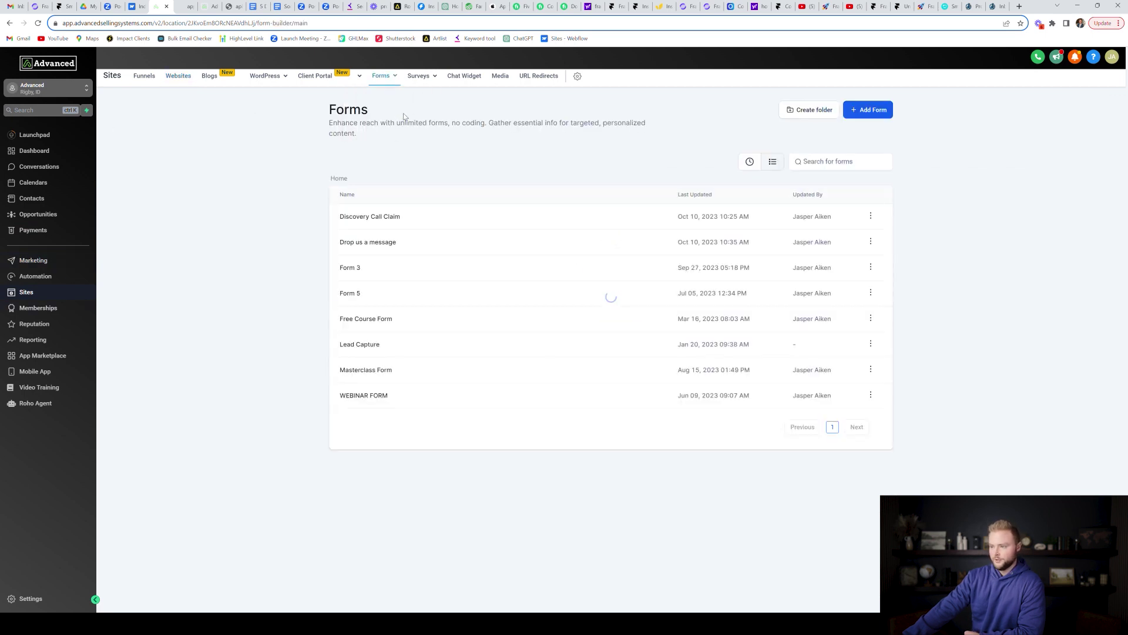
left_click(371, 221)
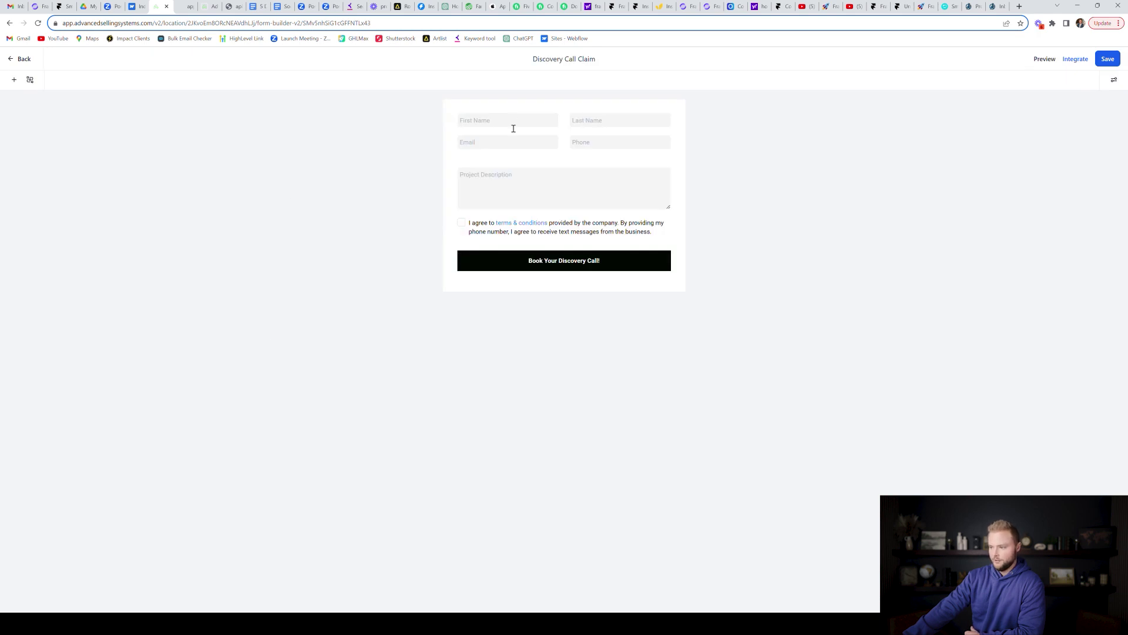
left_click(15, 80)
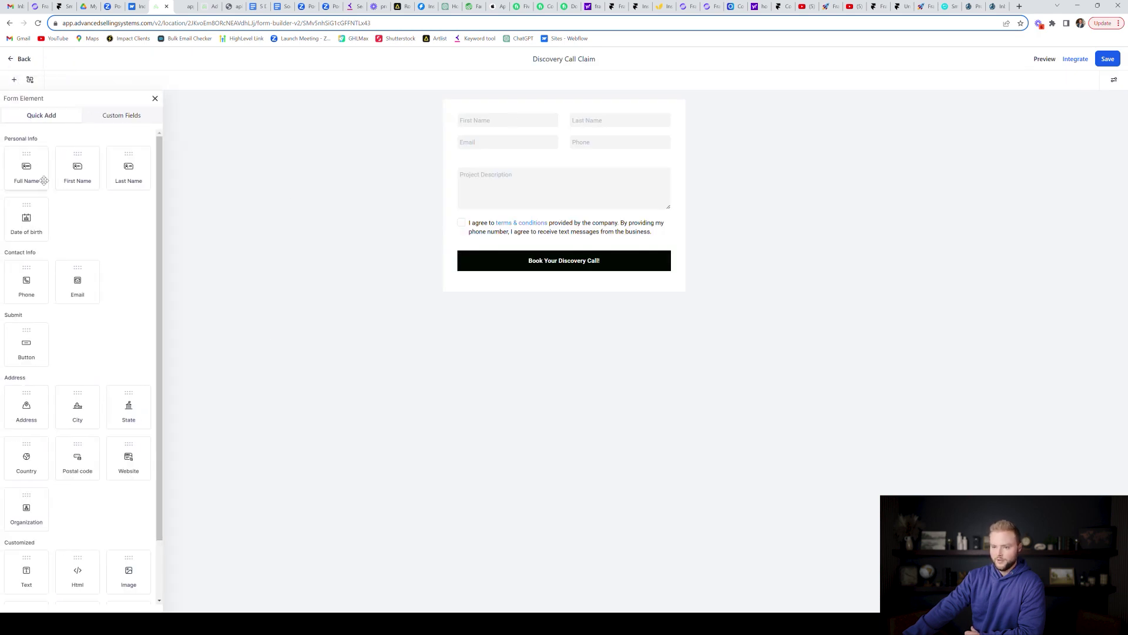
mouse_move(27, 169)
left_mouse_down()
mouse_move(513, 200)
mouse_move(17, 159)
left_mouse_up()
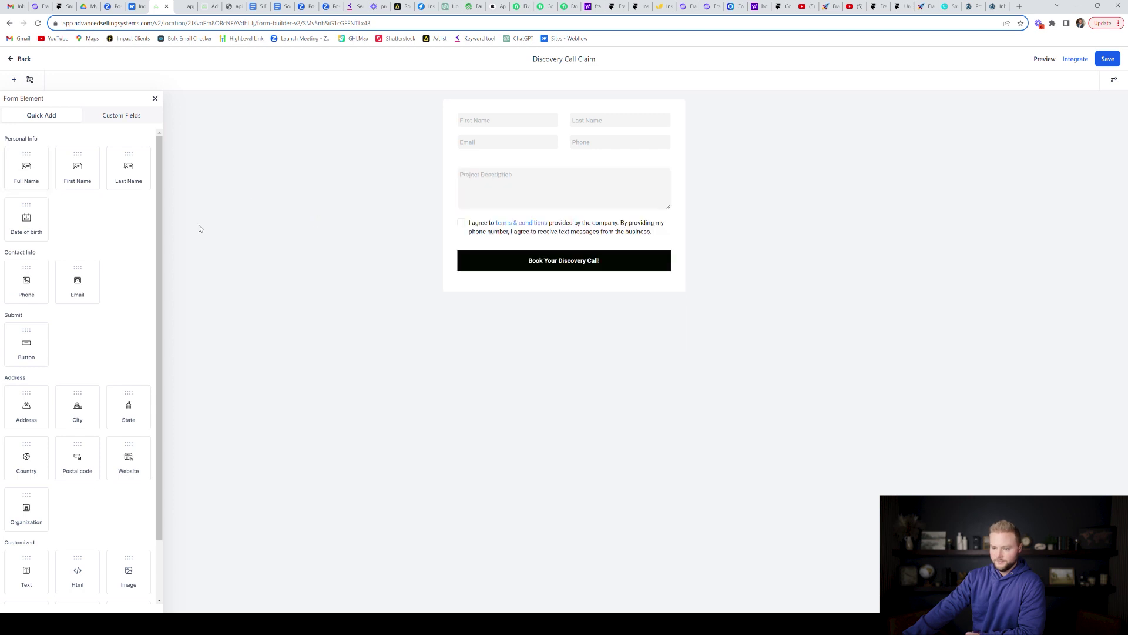
left_click(1115, 81)
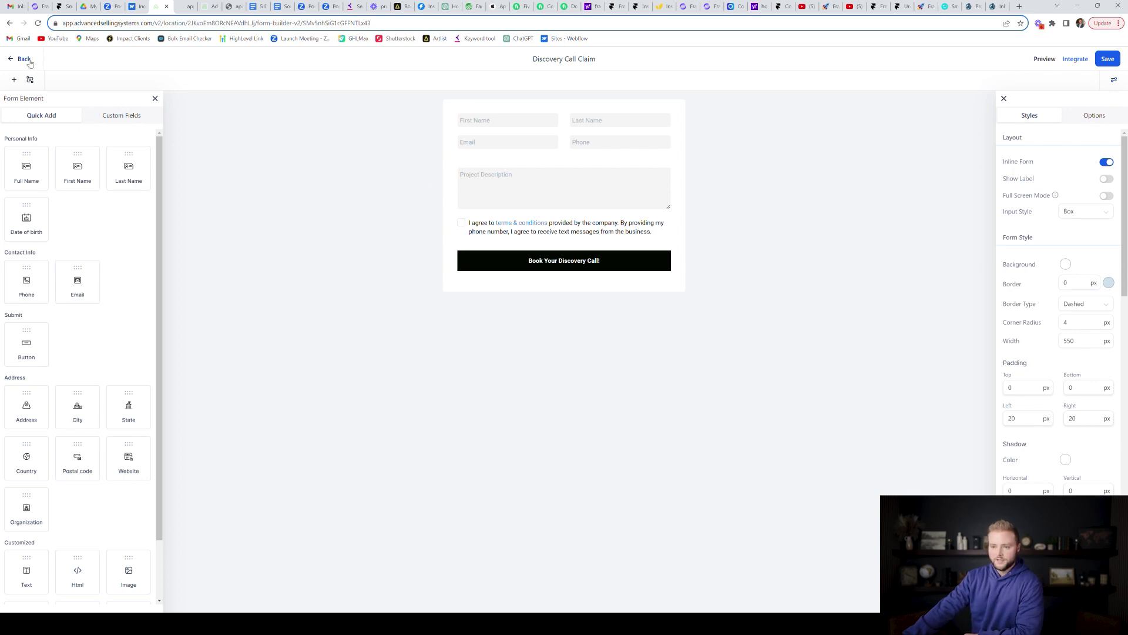
left_click(24, 60)
mouse_move(420, 81)
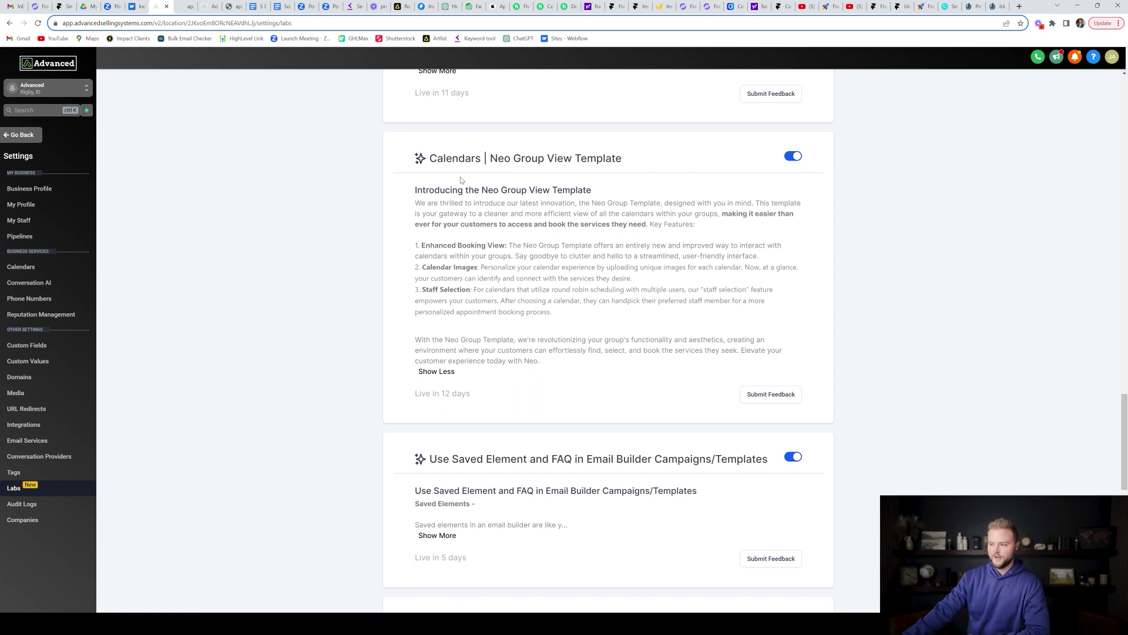
Step: In Calendar settings, check the Groups tab, then start a new calendar
left_click(28, 268)
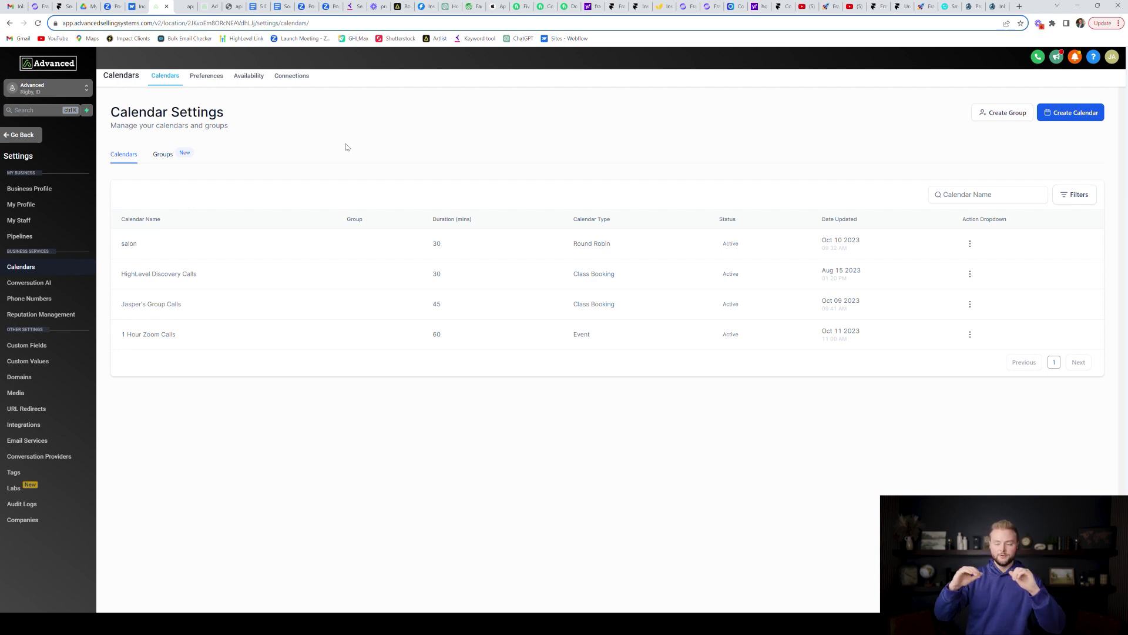
left_click(162, 155)
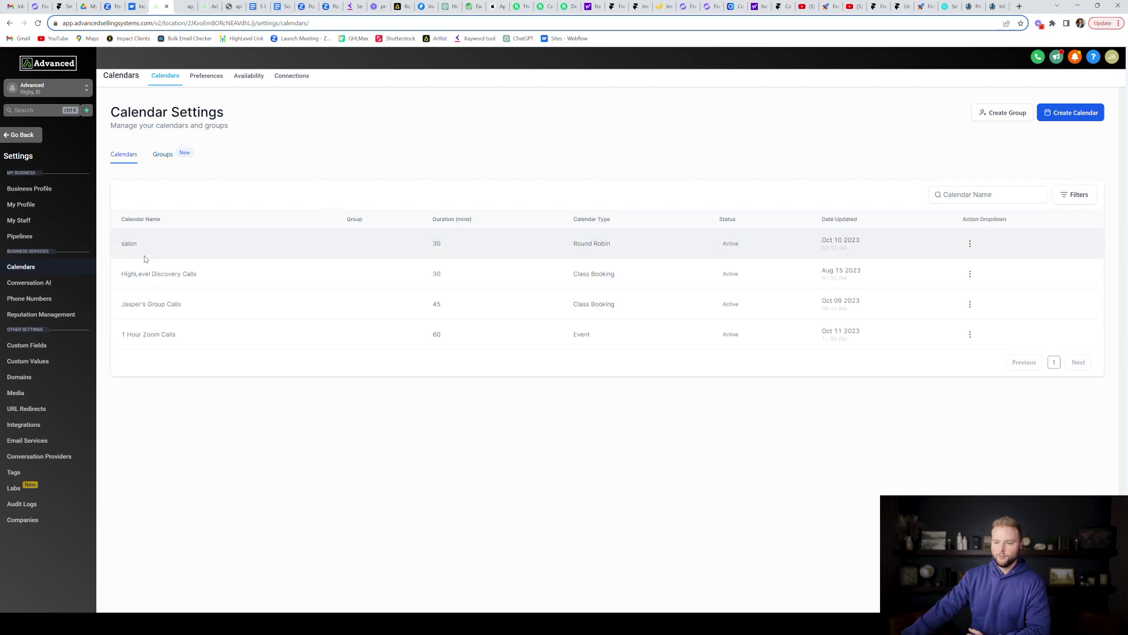
left_click(1068, 112)
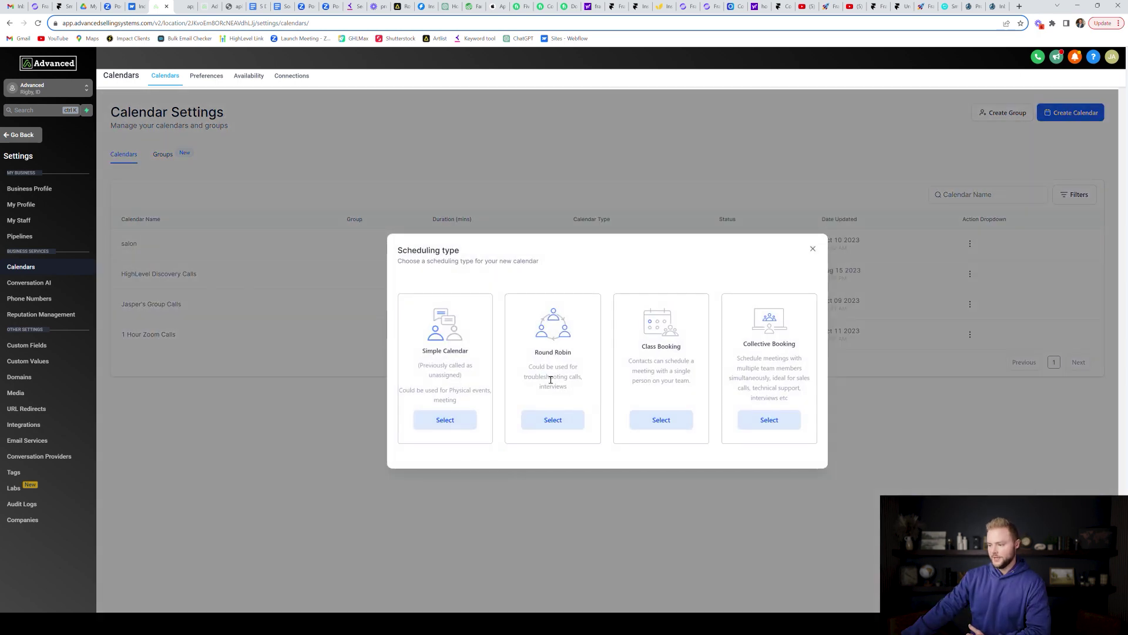
Step: Close the Scheduling type choice without creating a calendar
left_click(812, 248)
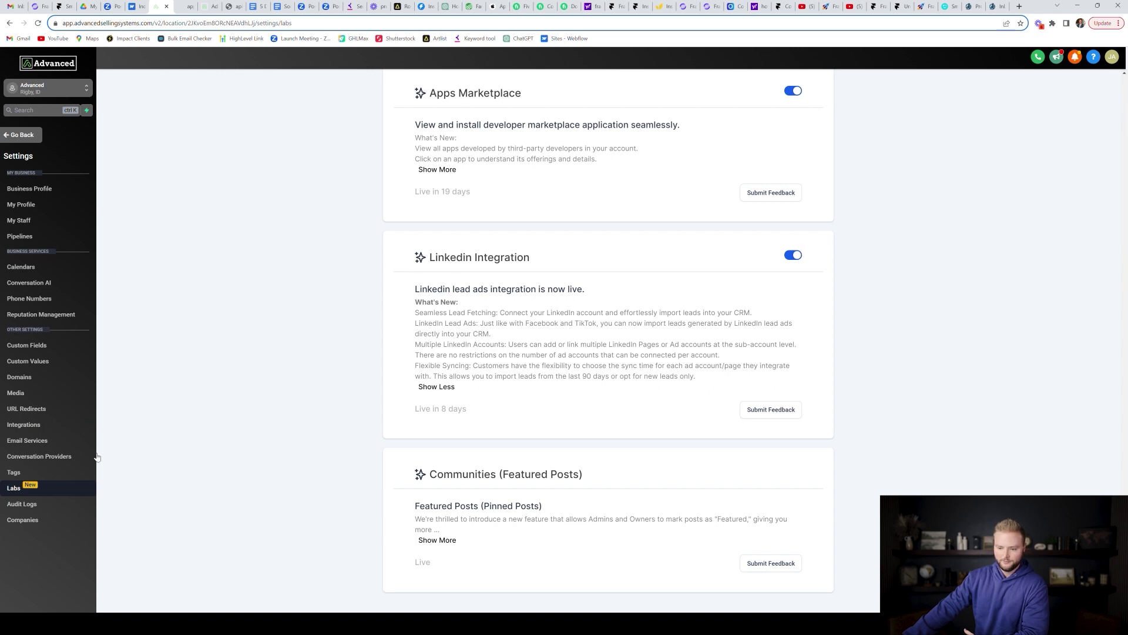
Step: In Integrations, scroll to LinkedIn and view its Form Fields Mapping
left_click(44, 426)
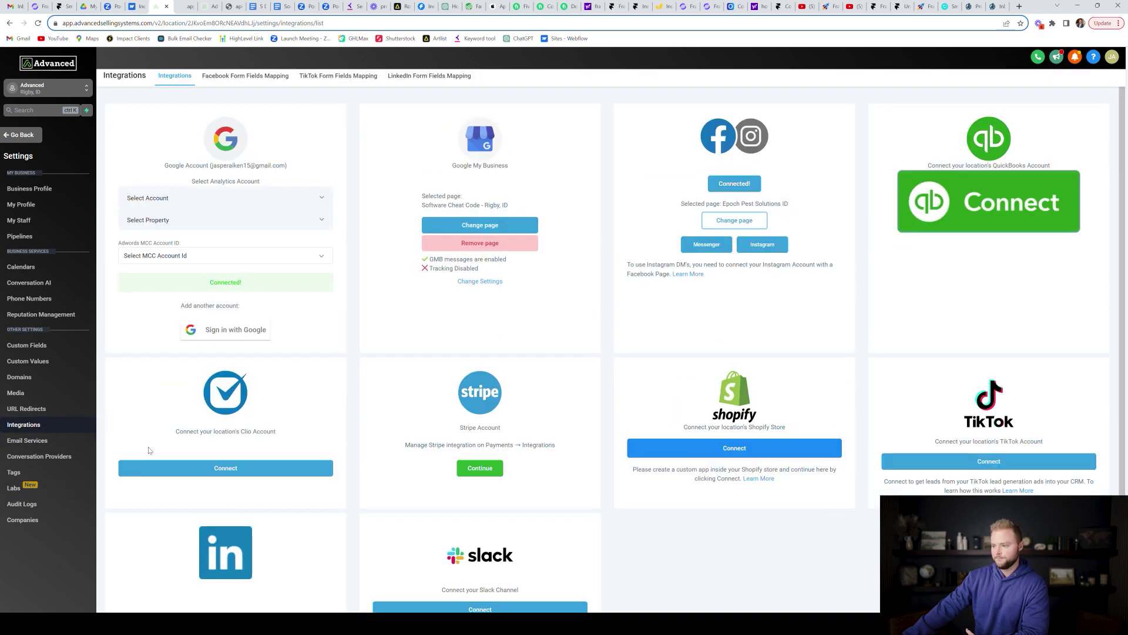
scroll(234, 582, "down", 1)
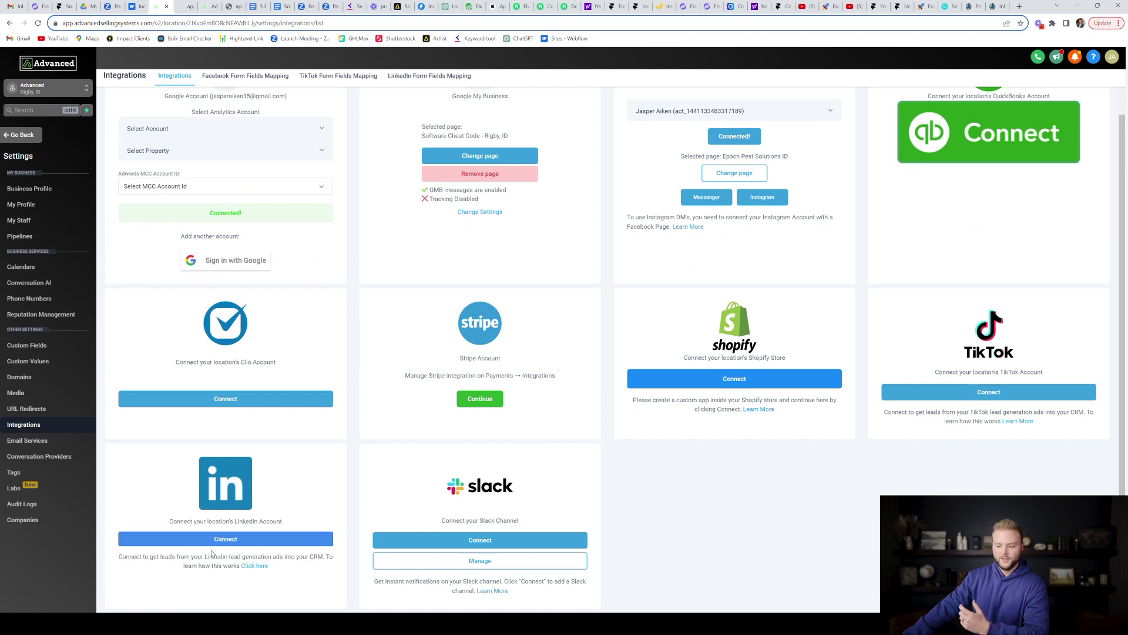
left_click(428, 77)
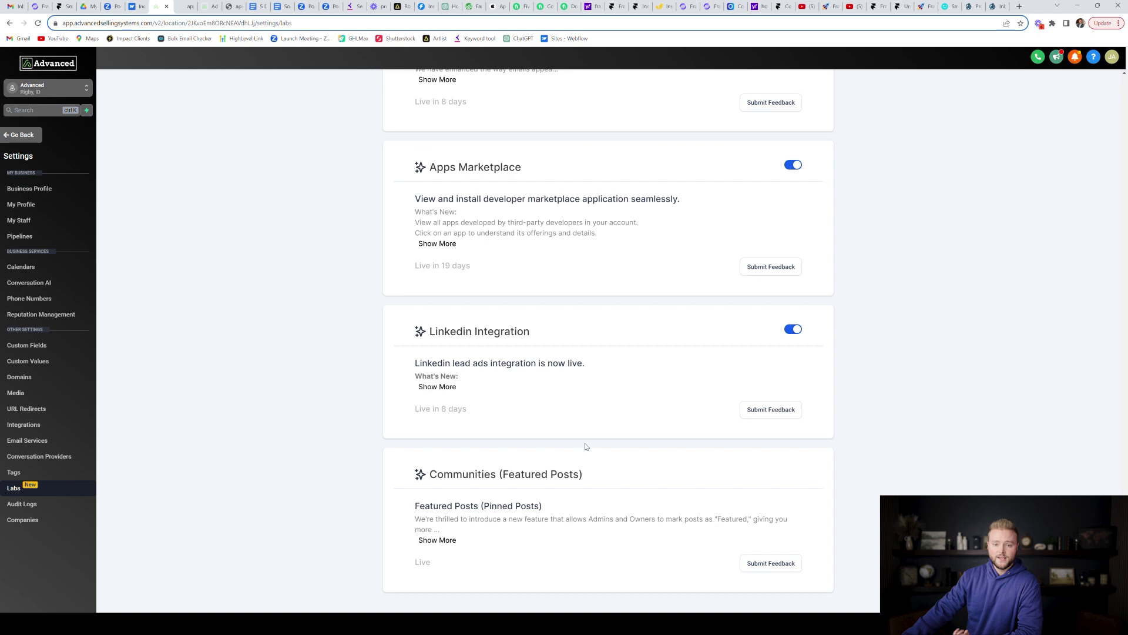
Step: Leave settings for Memberships and open the Communities > Groups page
left_click(23, 136)
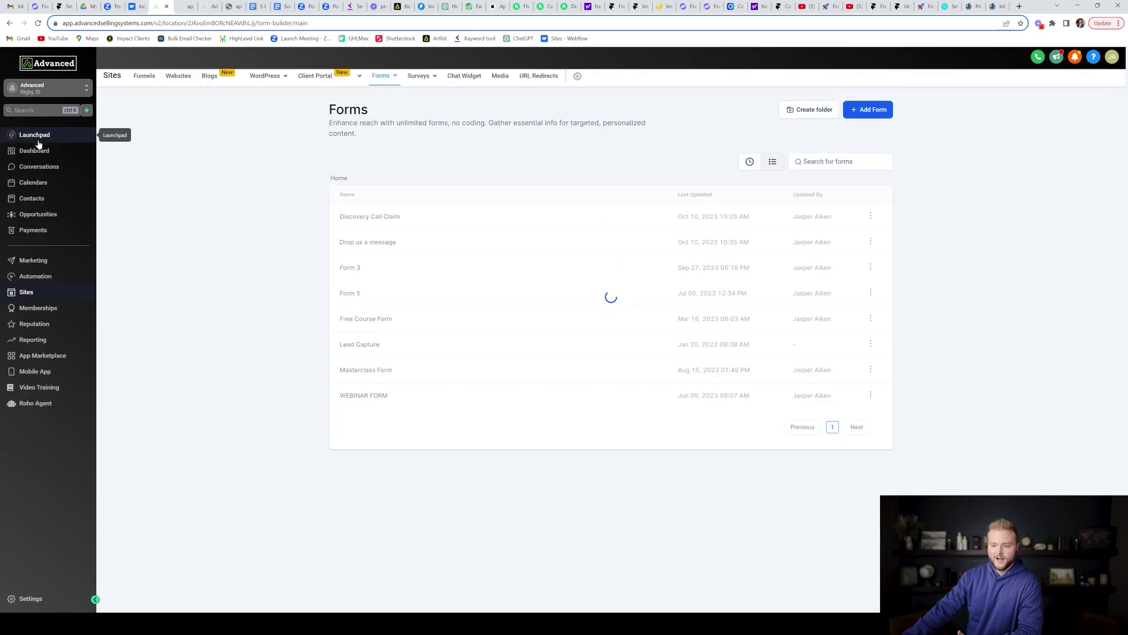
left_click(56, 307)
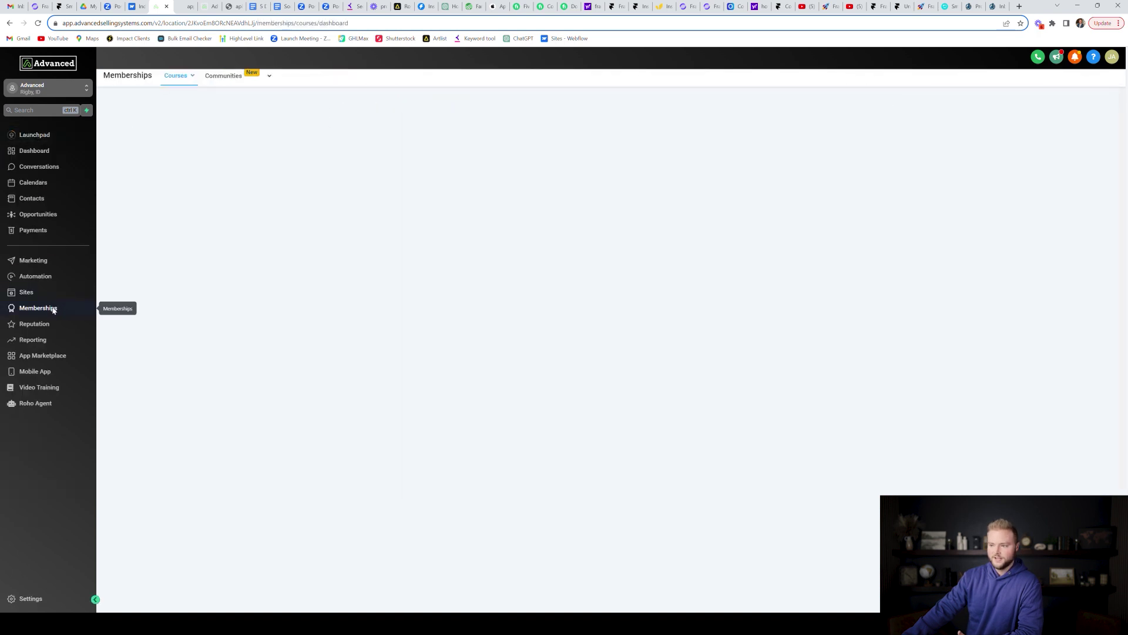
mouse_move(239, 82)
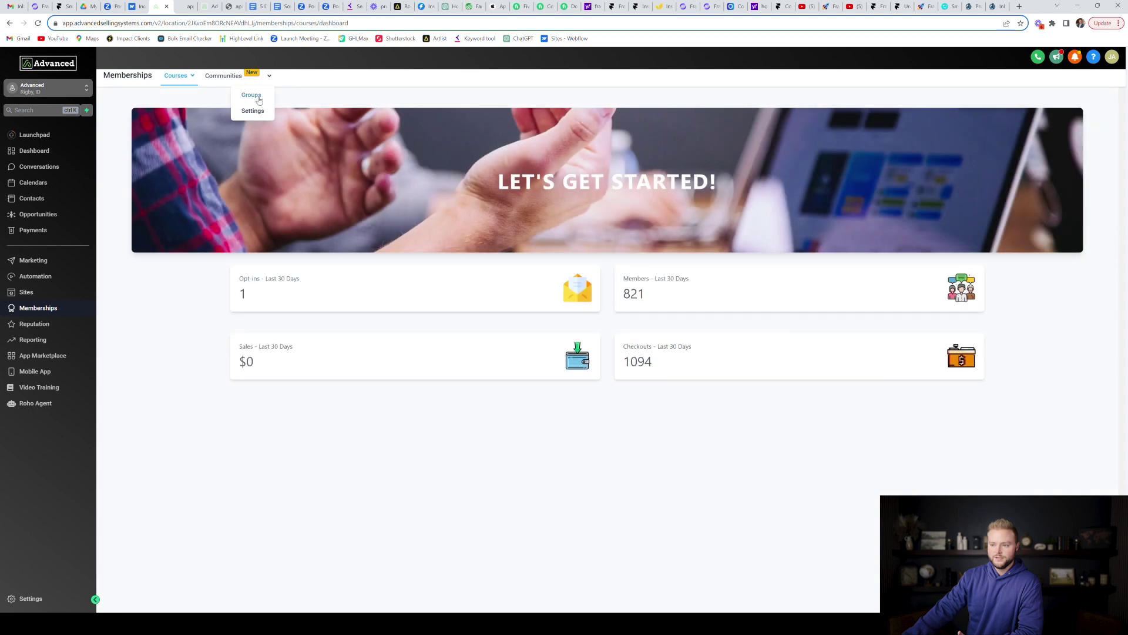
left_click(251, 95)
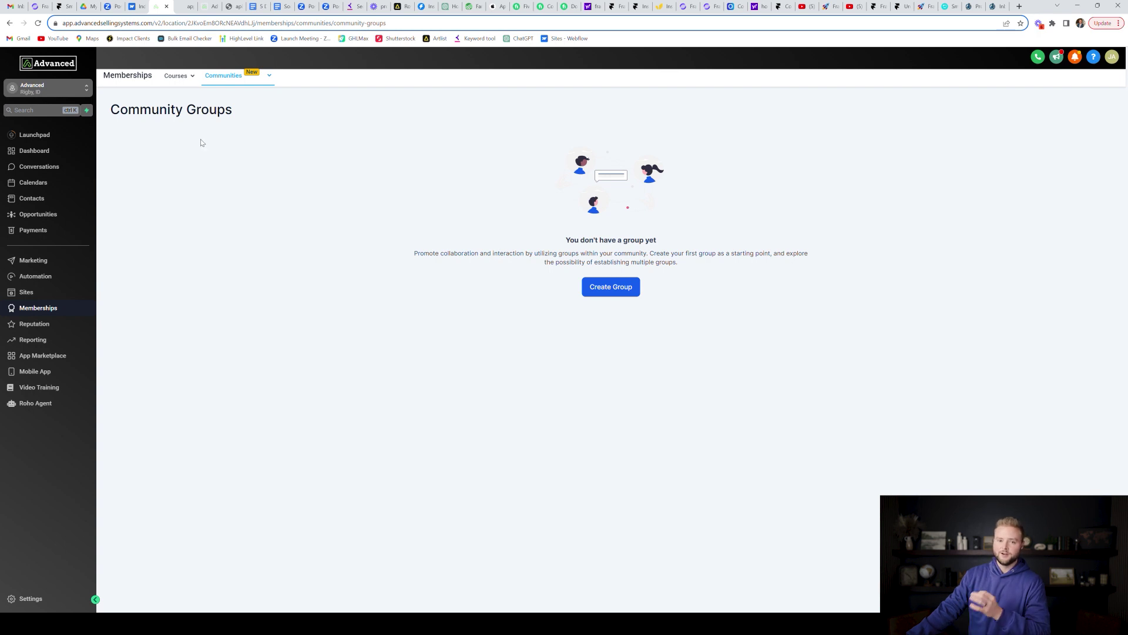
Step: Switch to the agency view and check the Conversation AI toggle in Company settings
left_click(36, 599)
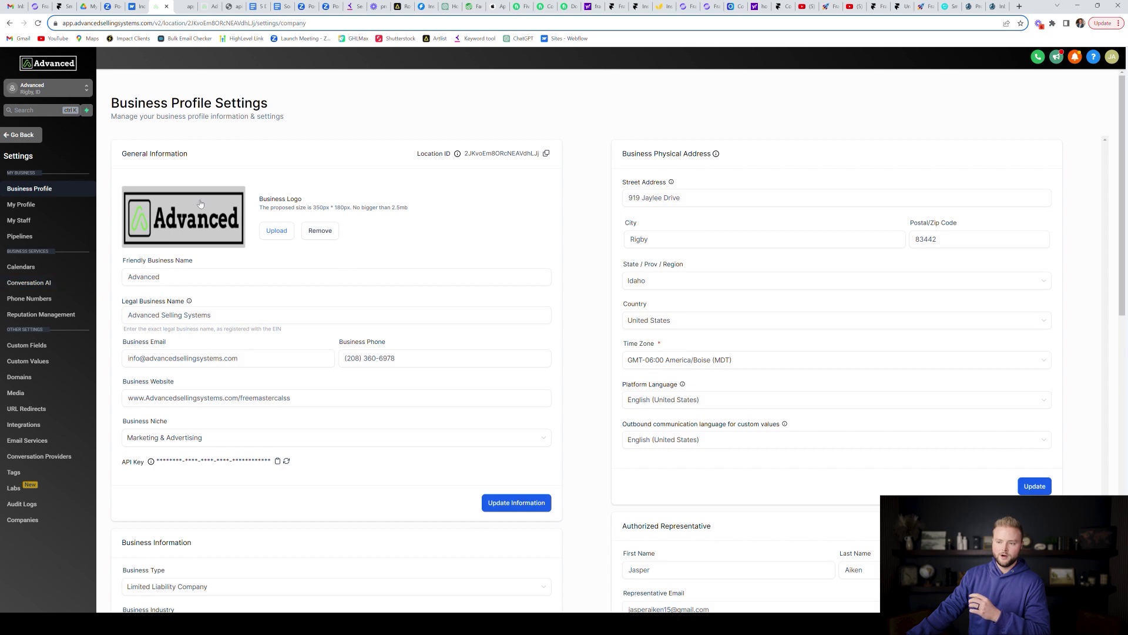
left_click(83, 89)
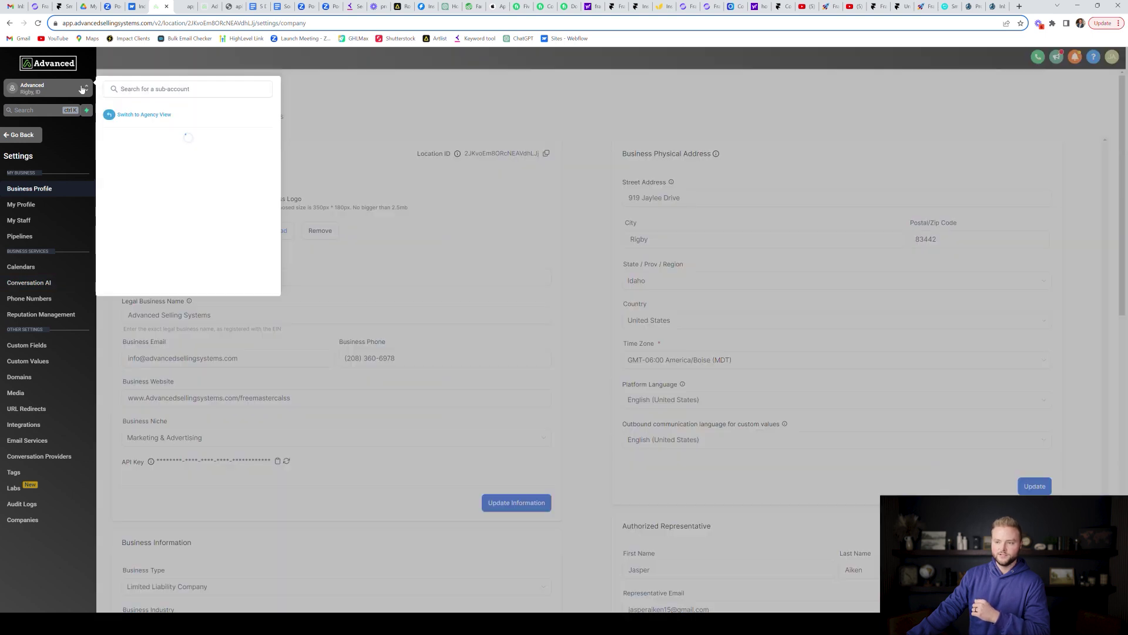
left_click(141, 116)
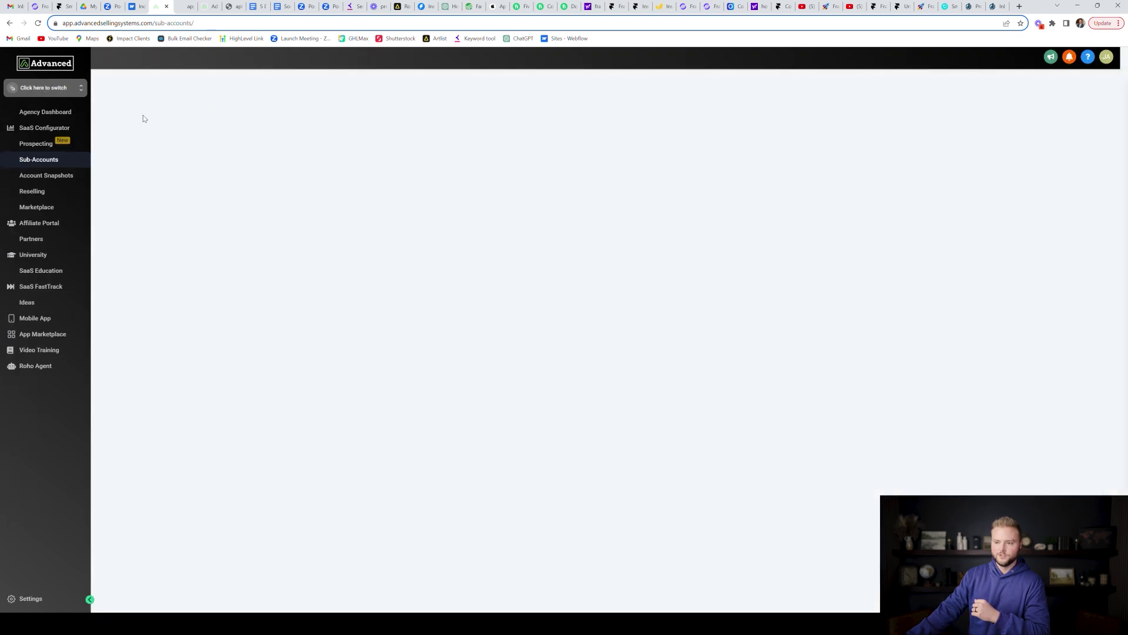
left_click(33, 598)
left_click(45, 170)
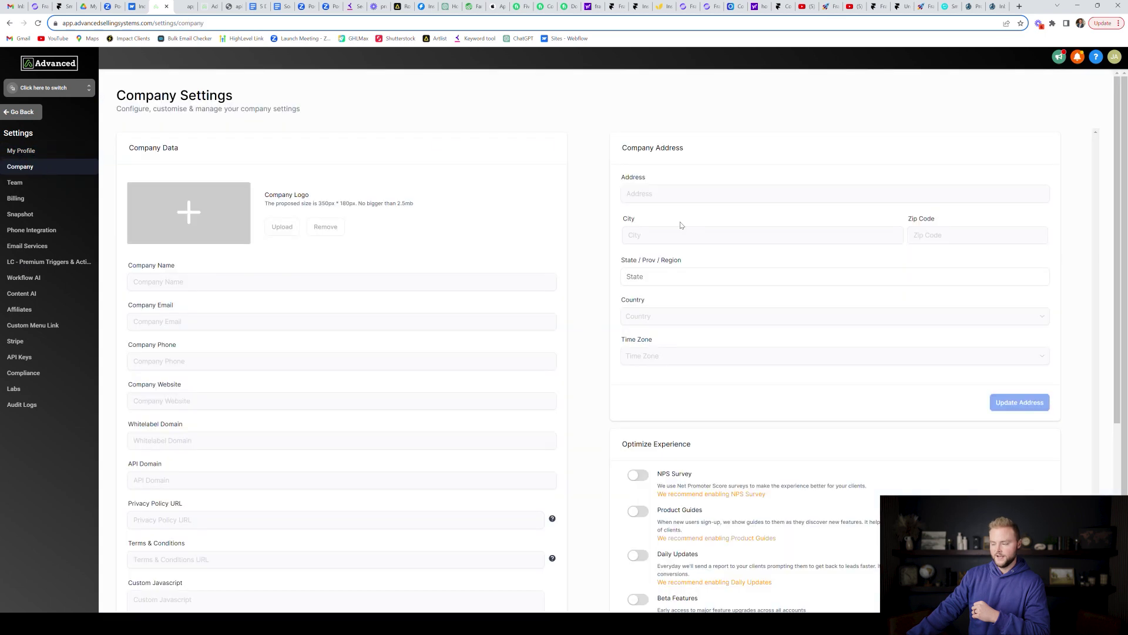
scroll(782, 236, "down", 1)
scroll(782, 237, "down", 7)
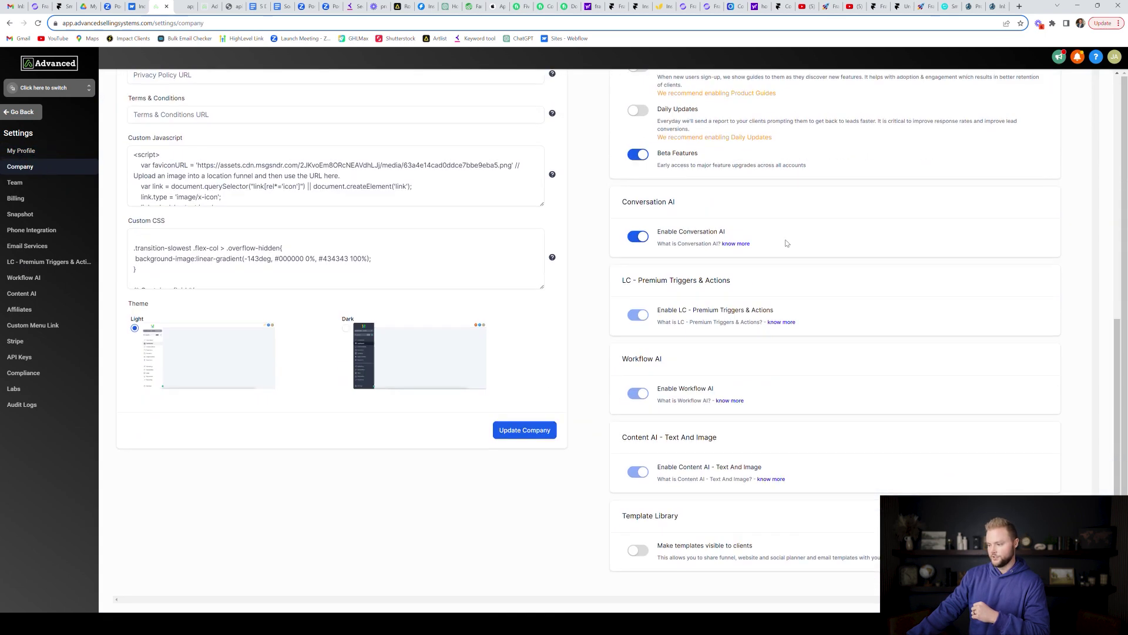
scroll(787, 243, "down", 1)
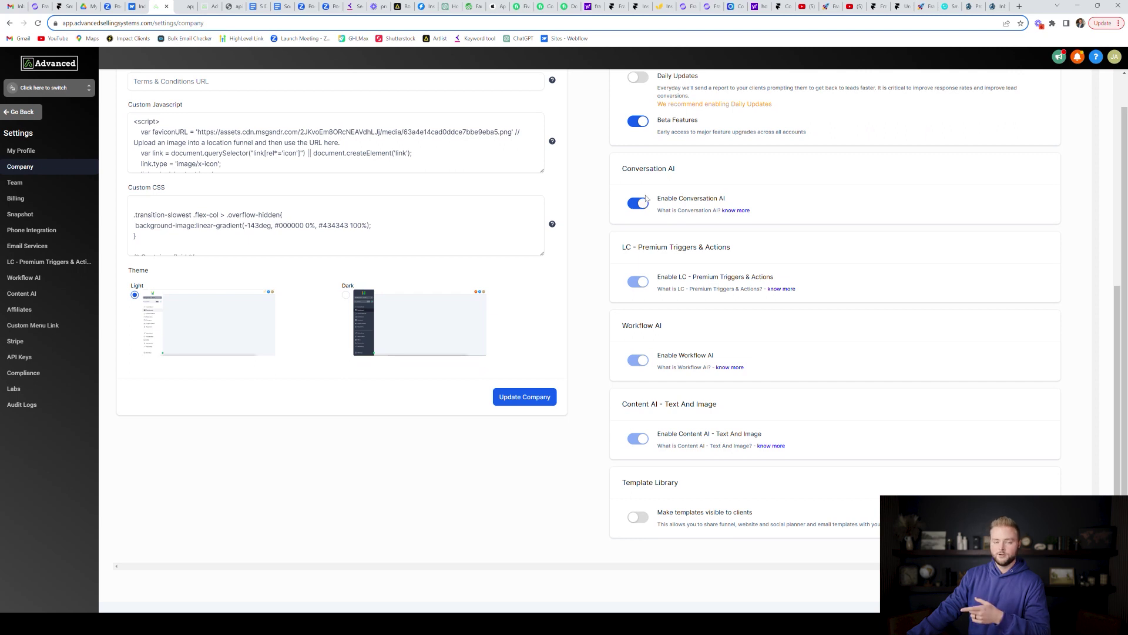
left_click(252, 147)
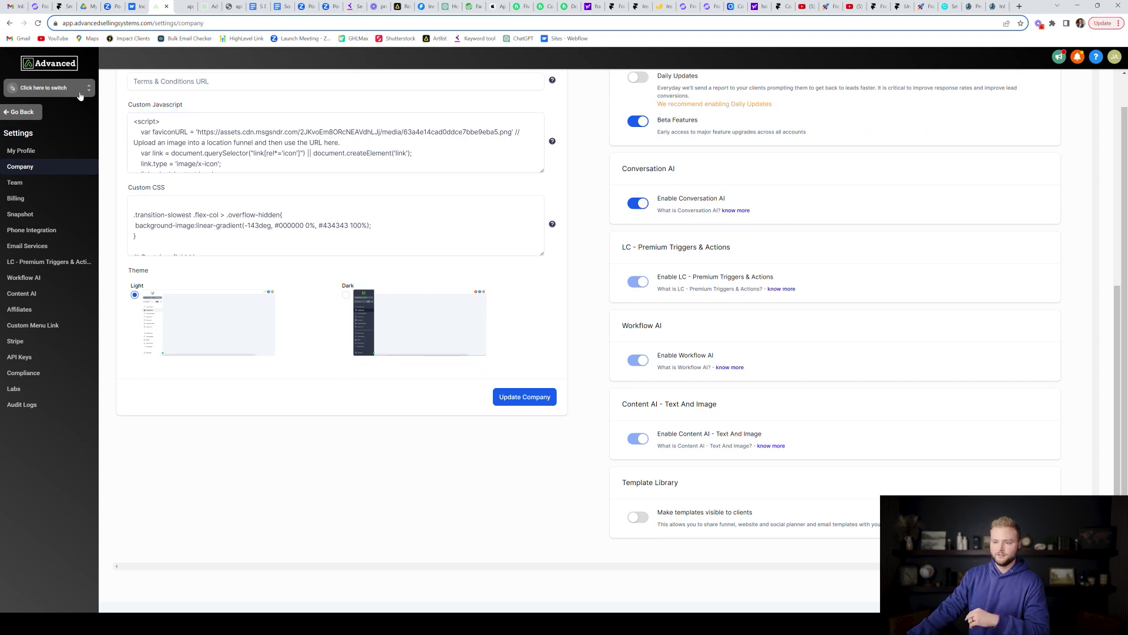
Step: Switch into the Advanced sub-account and open its settings
left_click(47, 88)
left_click(158, 200)
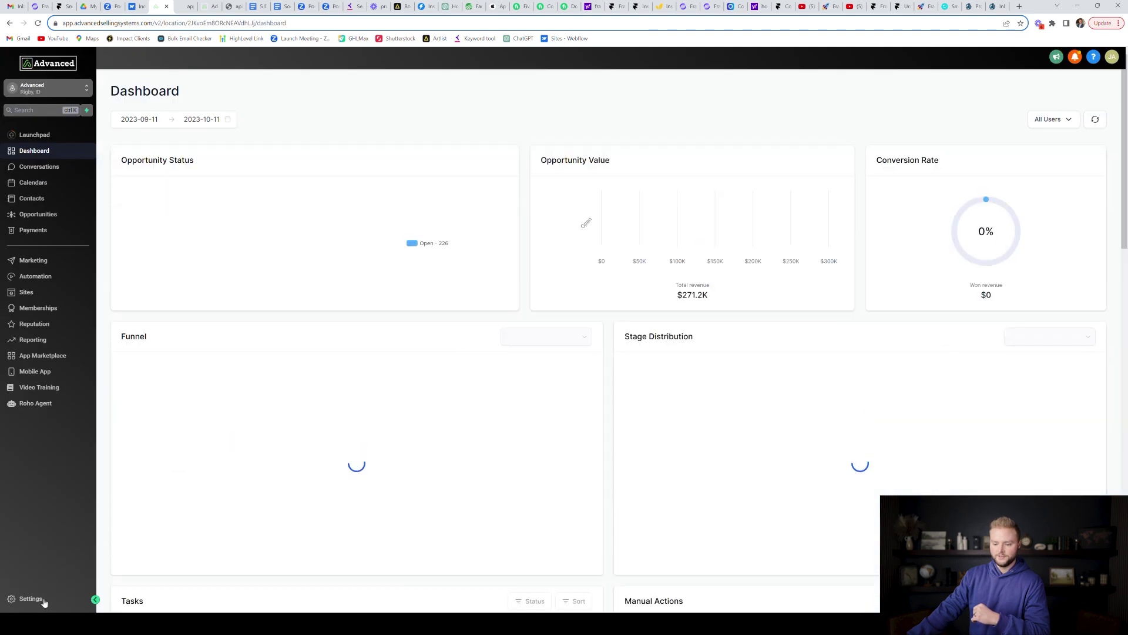
left_click(42, 599)
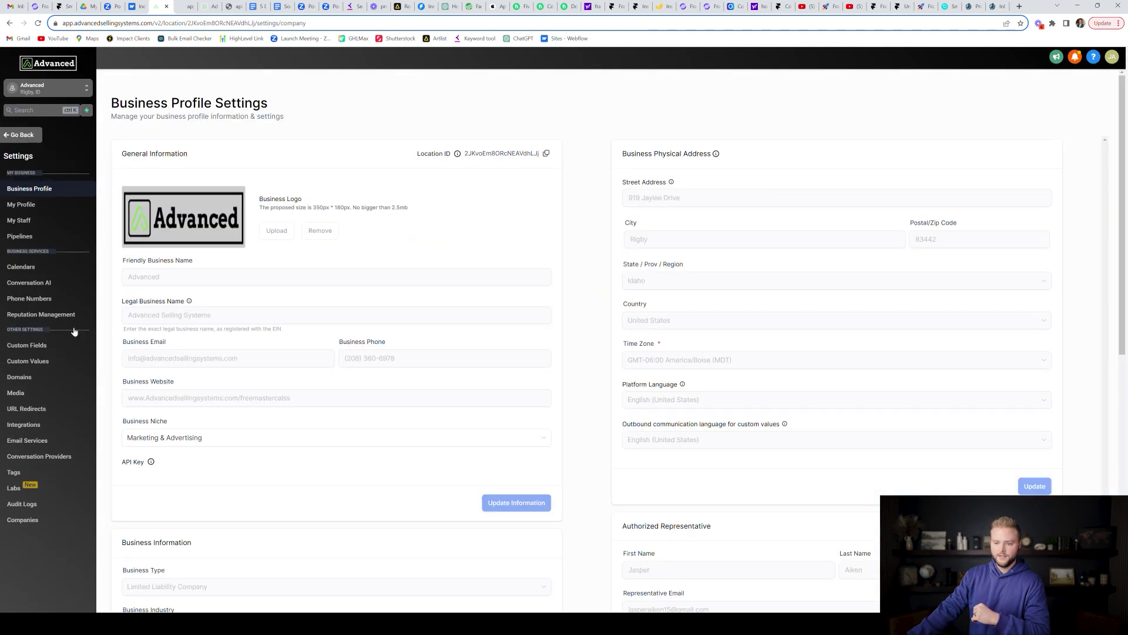
Step: In Conversation AI settings, add then remove Facebook and Instagram so only SMS remains
left_click(38, 285)
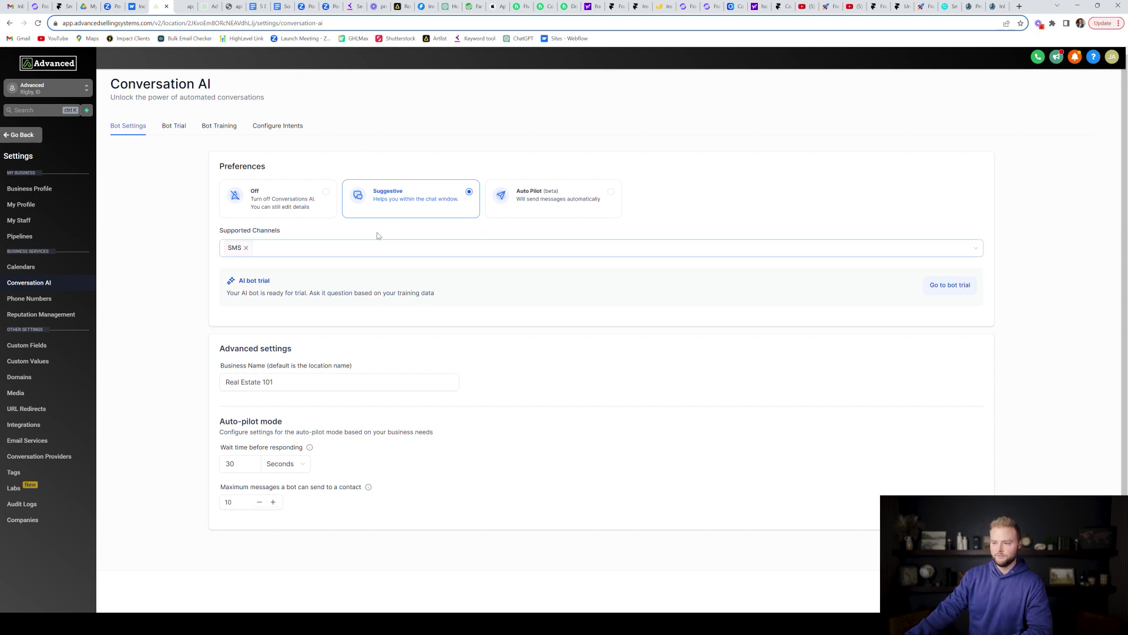
left_click(278, 250)
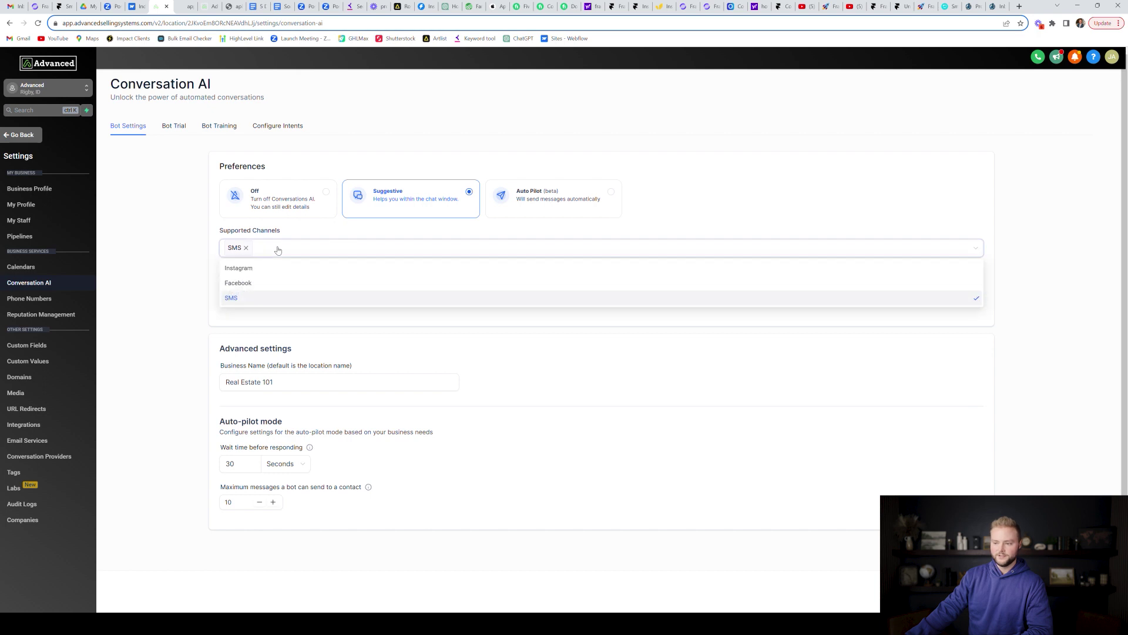
left_click(254, 284)
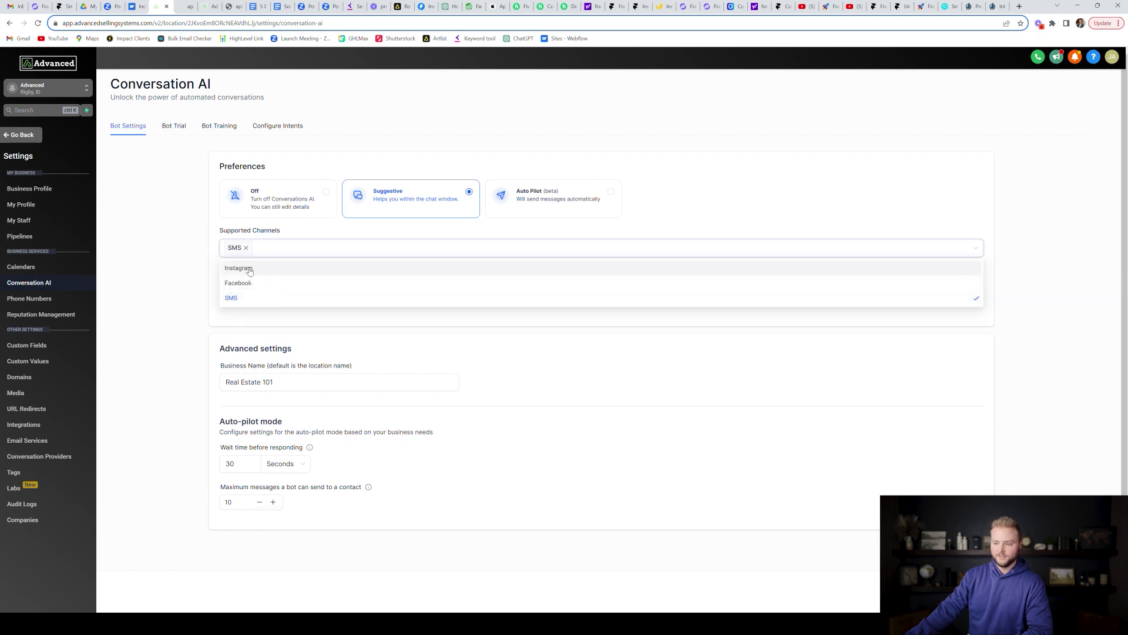
left_click(281, 268)
left_click(339, 247)
left_click(293, 247)
left_click(363, 234)
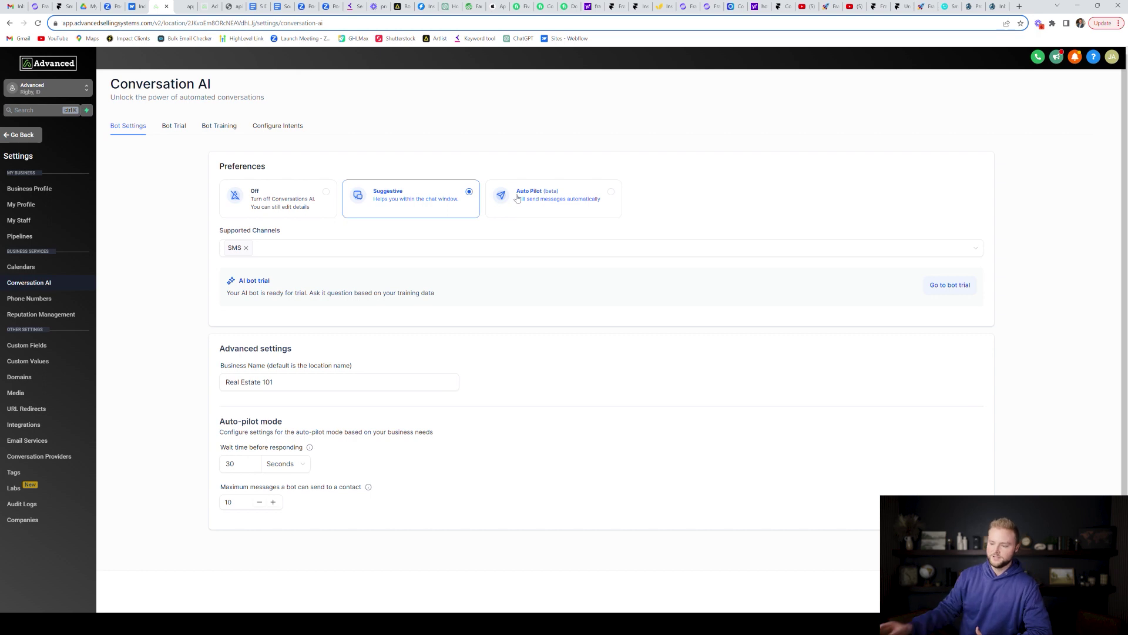
scroll(352, 294, "down", 1)
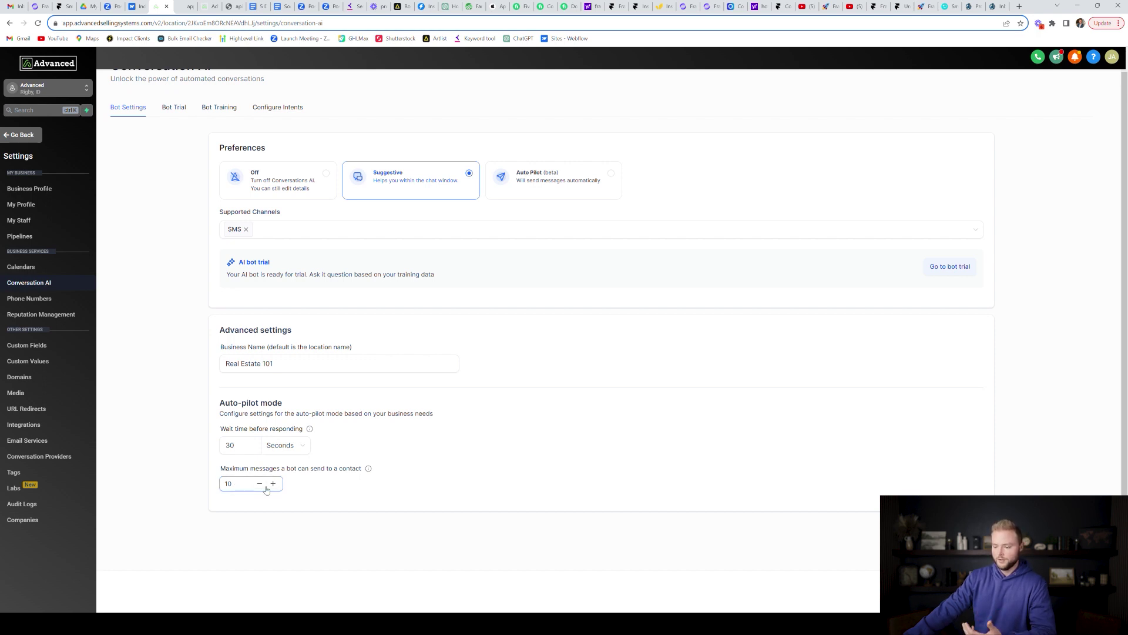
Step: Open Bot Training and review the advancedsellingsystems.com web crawler domain before moving to intents
left_click(224, 107)
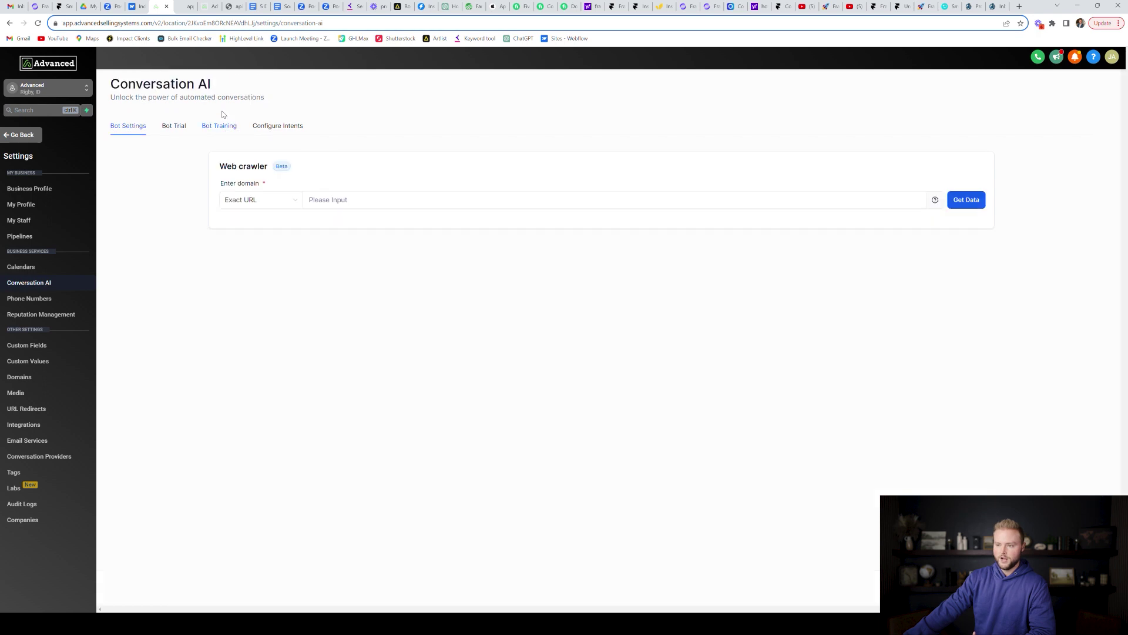
left_click(453, 200)
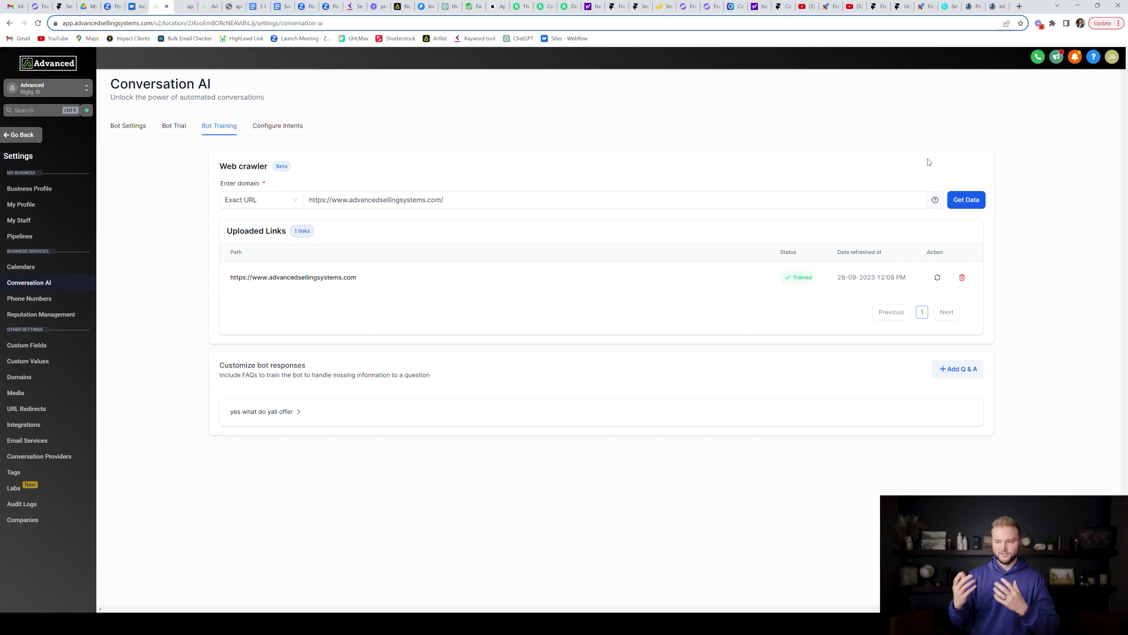
left_click(621, 199)
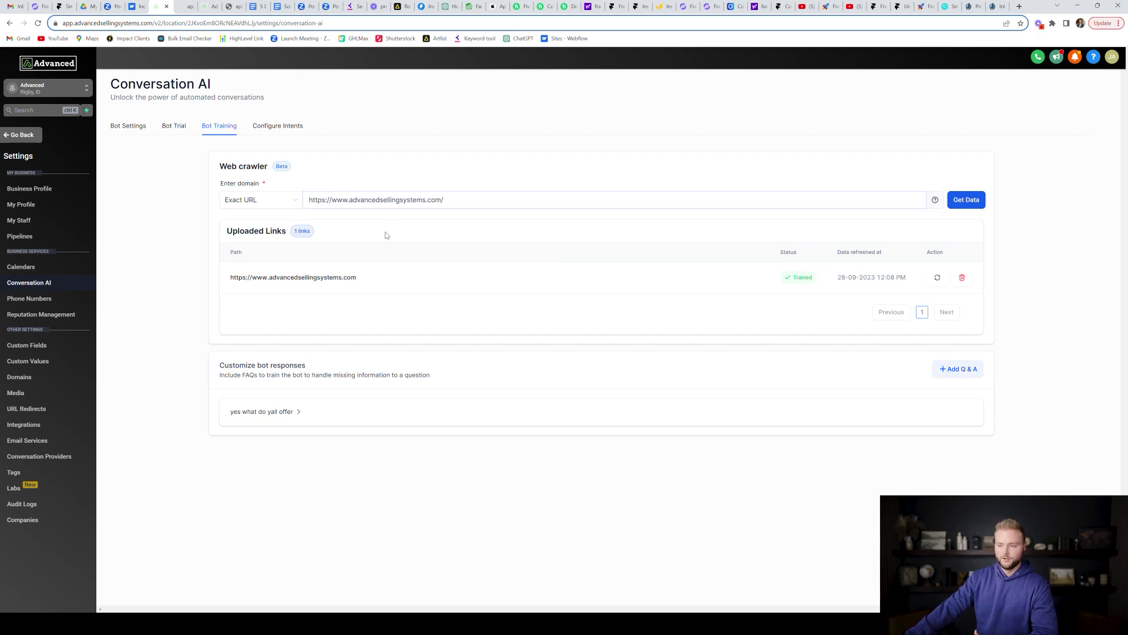
left_click(288, 130)
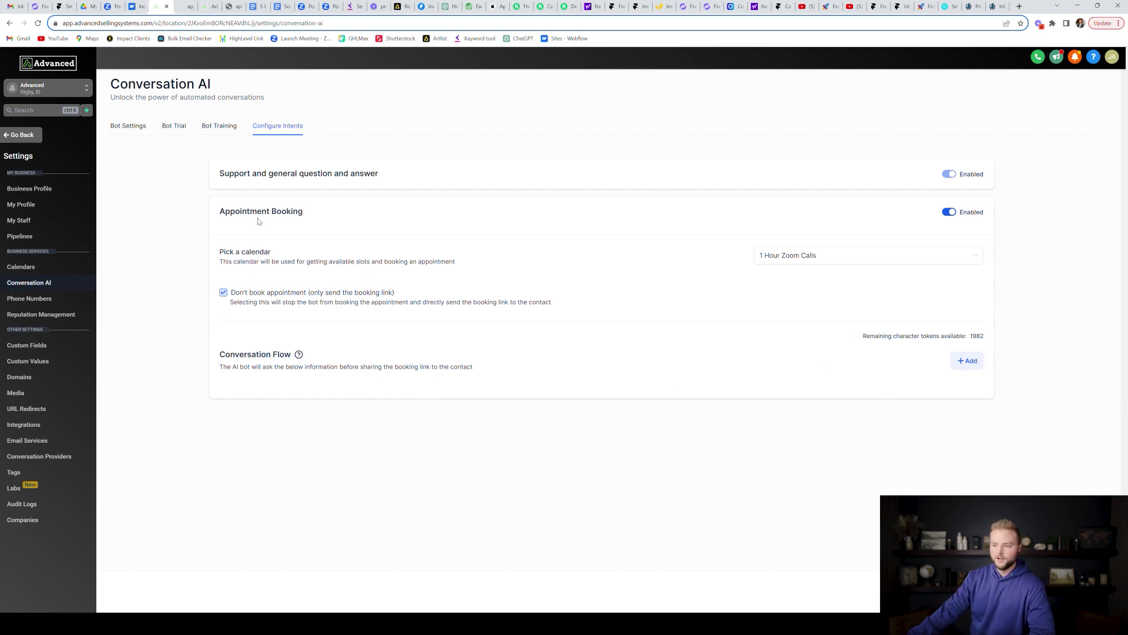
Step: After reviewing the Support and Appointment Booking intents, open the Bot Trial chat
left_click(180, 127)
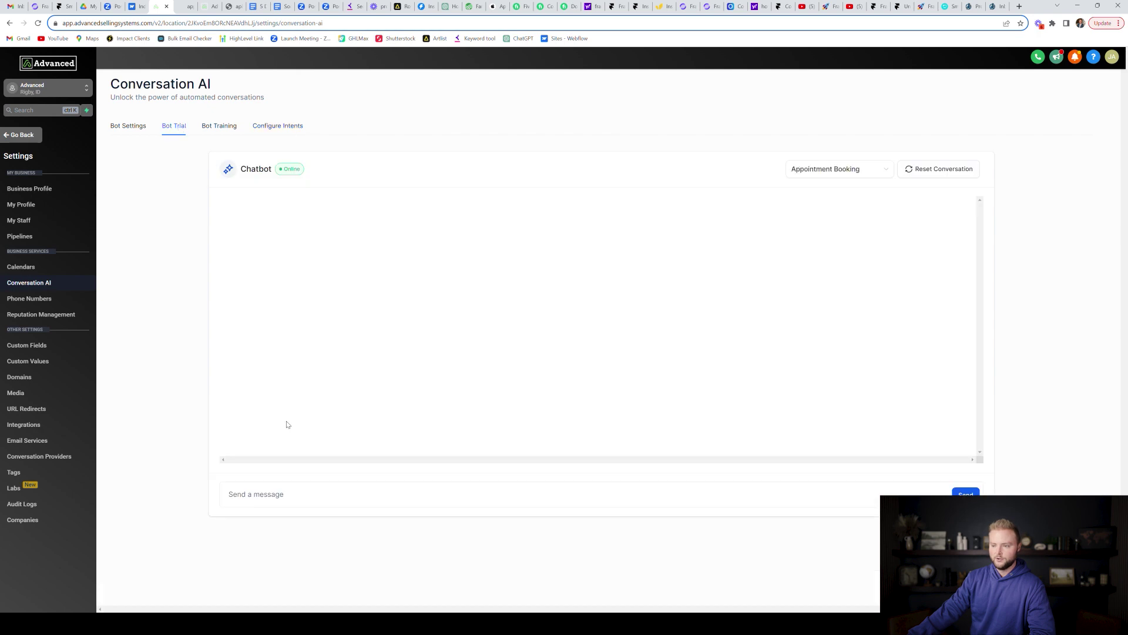
Step: Send the test greeting 'hey' to the chatbot in Bot Trial
left_click(277, 493)
type("hey")
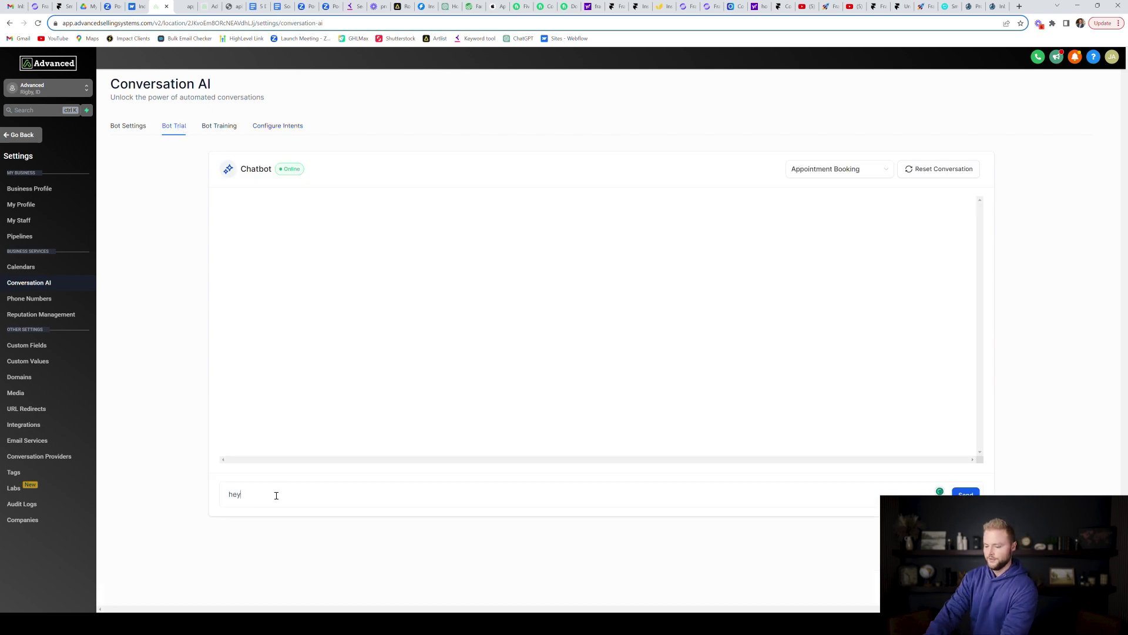
key("Return")
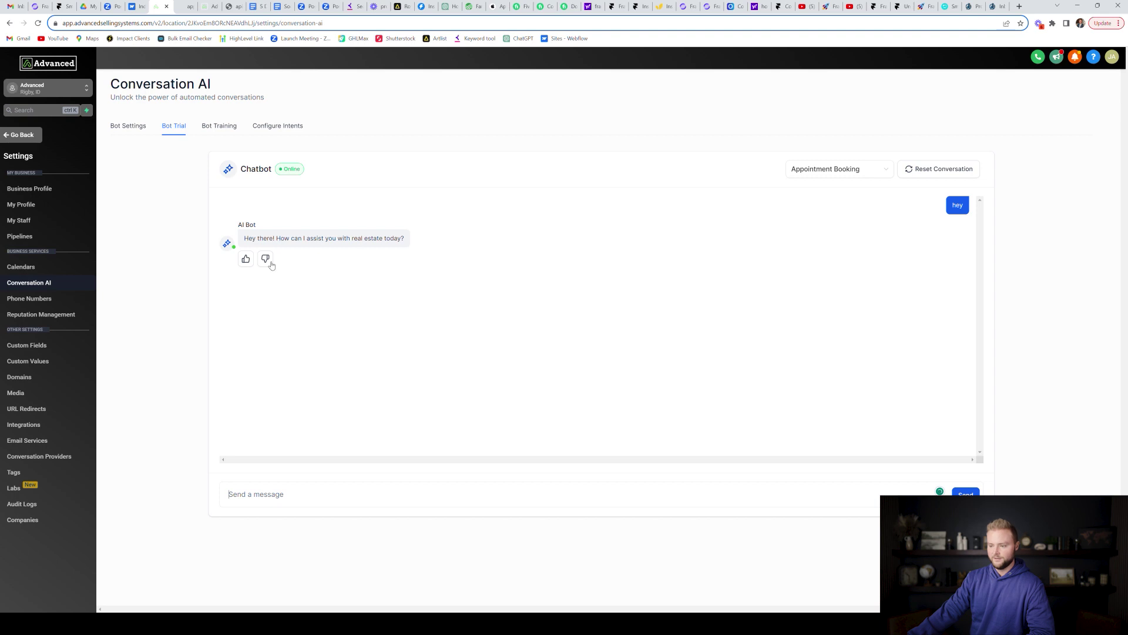
Step: Flag the bot's real estate reply for editing, then cancel, leaving its answer unchanged
left_click(266, 259)
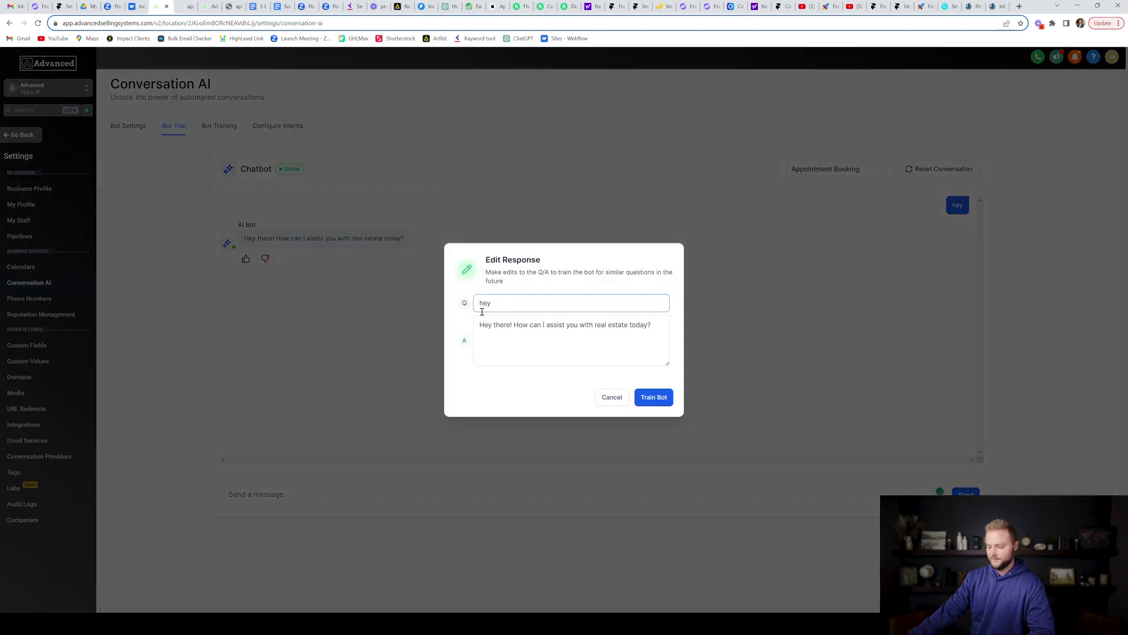
triple_click(511, 335)
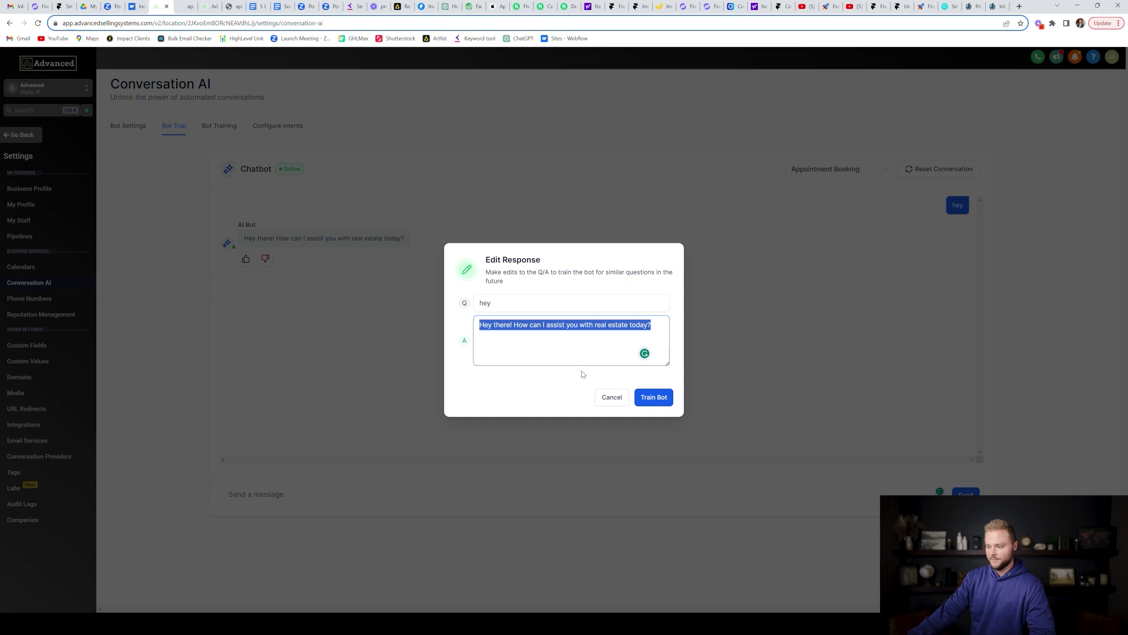
left_click(612, 398)
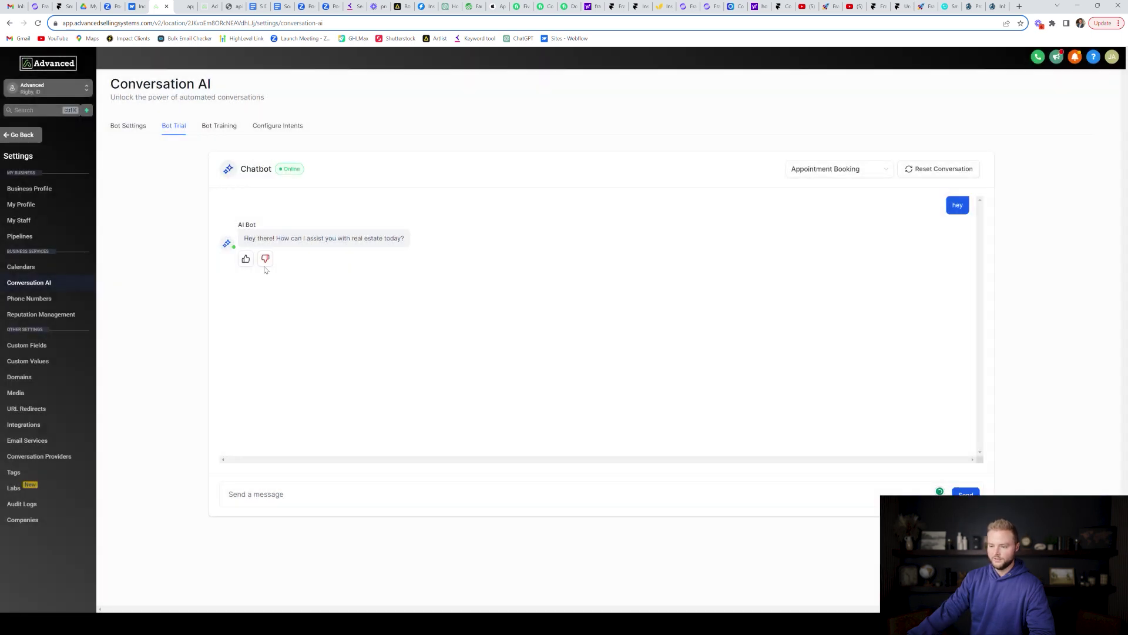